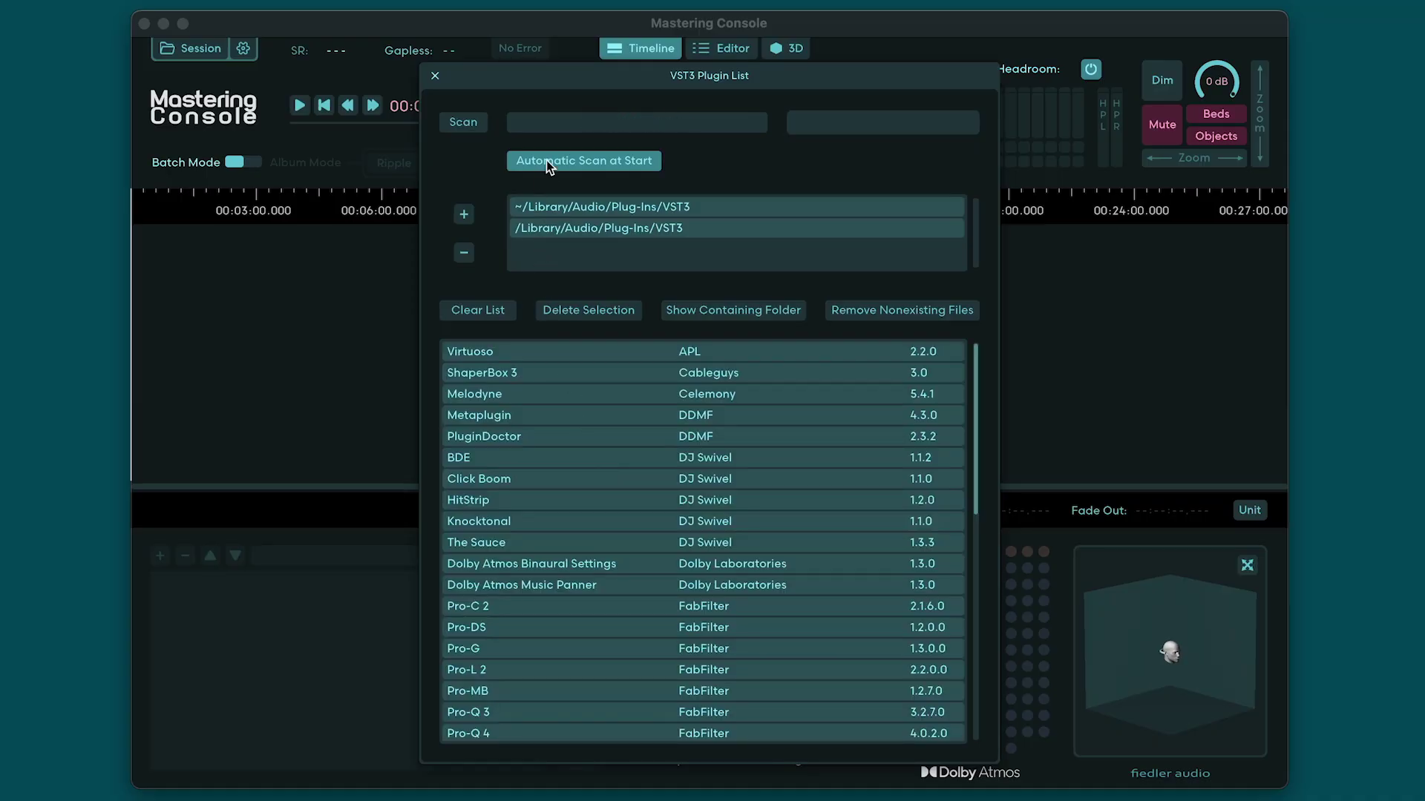
Turn off Automatic Scan at Start in the VST3 plugin list.
{"action": "left_click", "coordinate": [546, 160]}
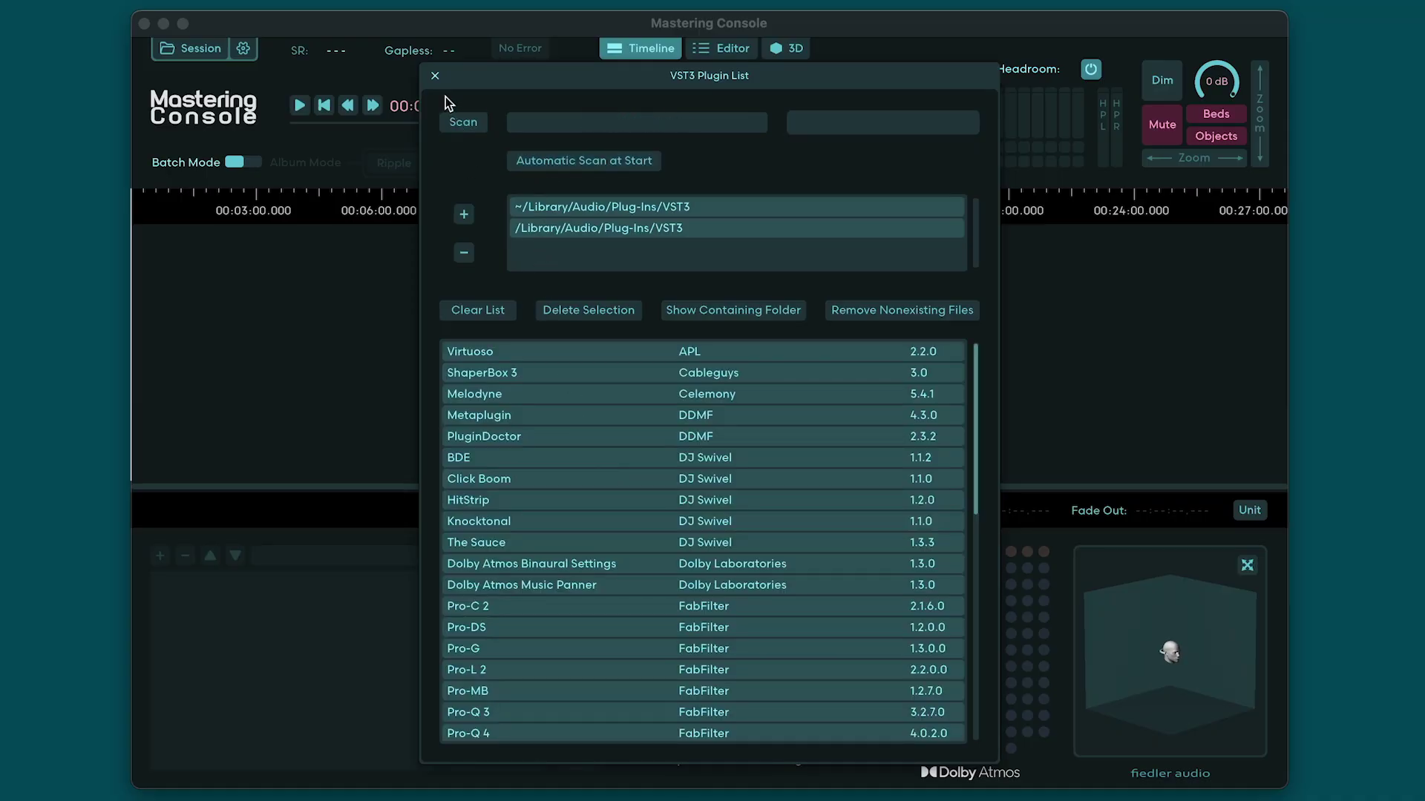
Close the VST3 plugin list and bring up the Session menu.
{"action": "left_click", "coordinate": [435, 75]}
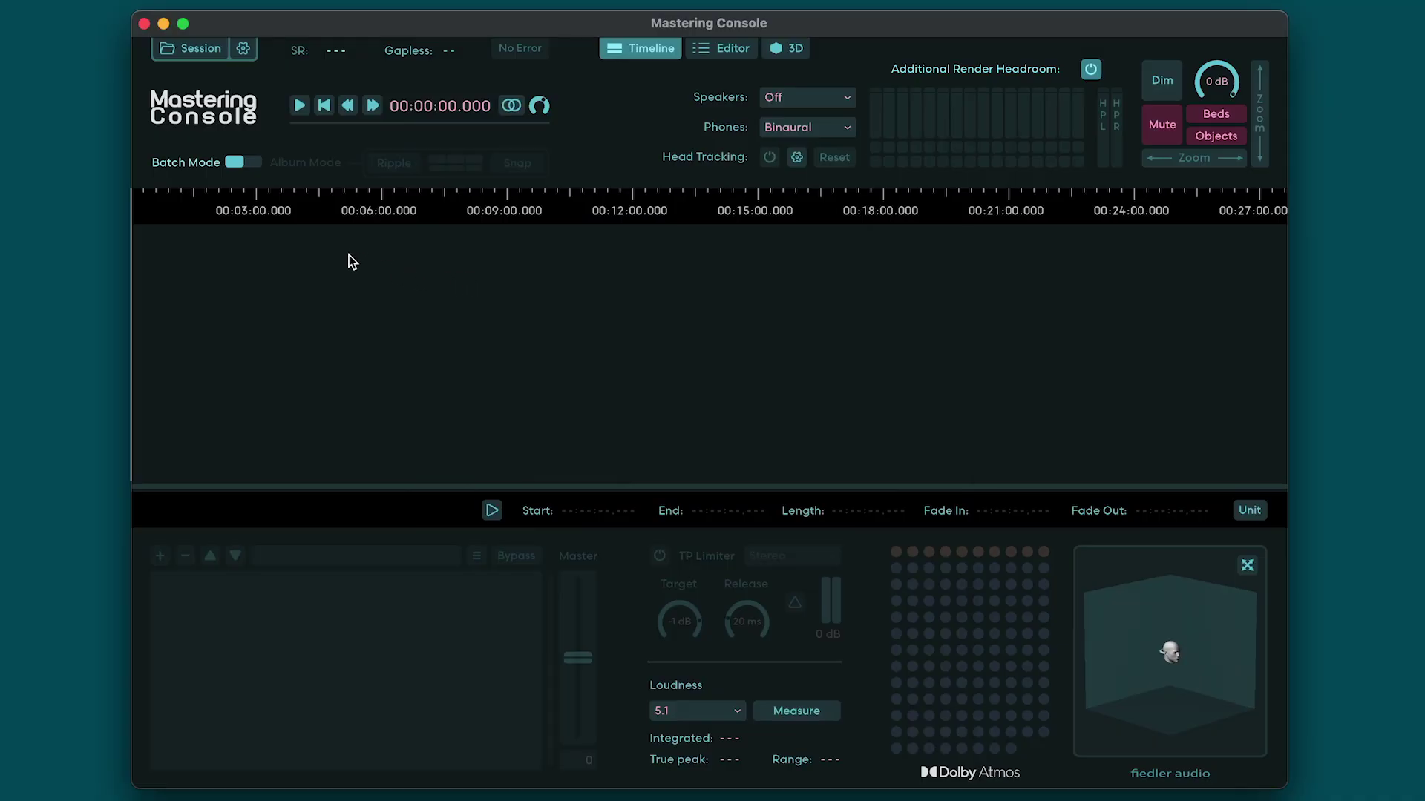
{"action": "left_click", "coordinate": [211, 48]}
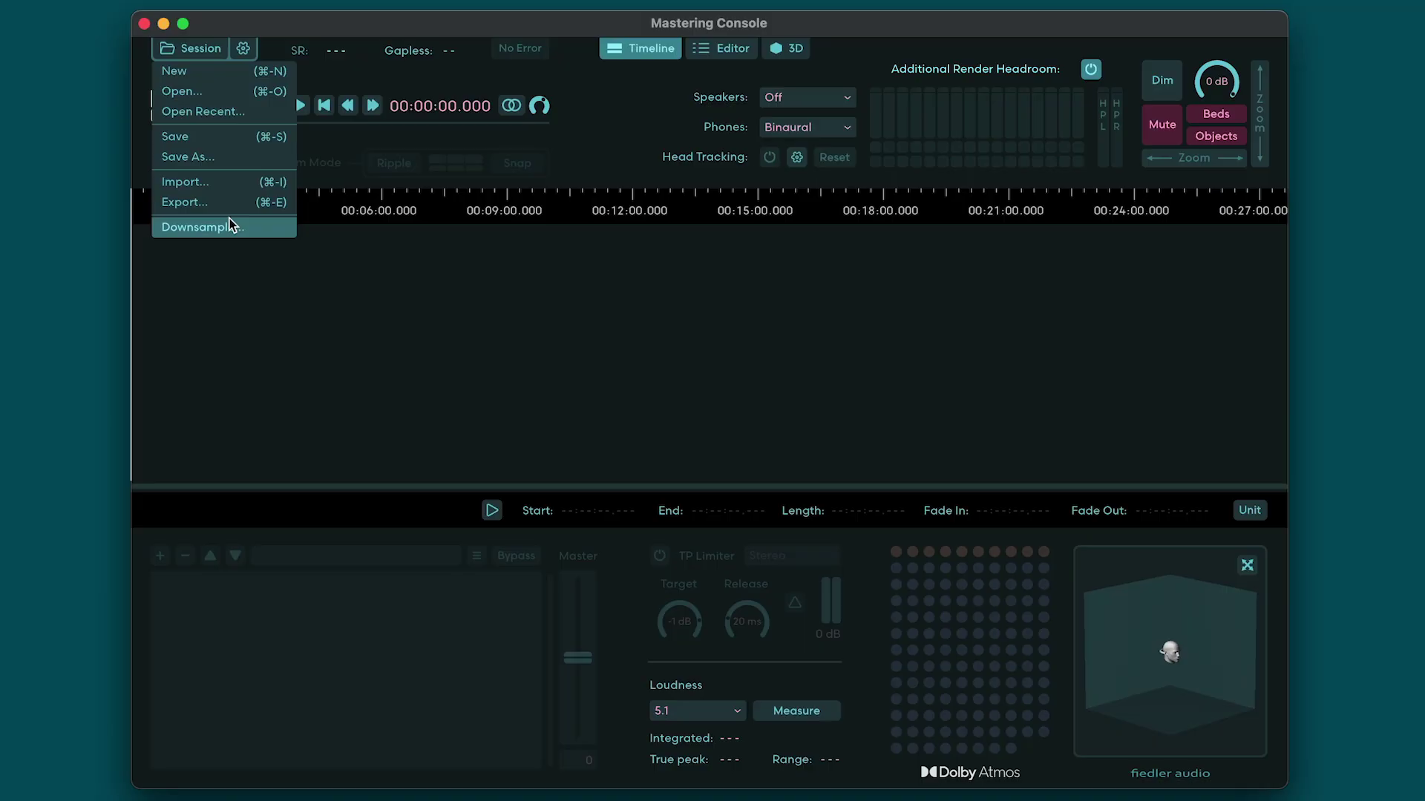
Open the audio device options and reopen the VST3 plugin list from them.
{"action": "left_click", "coordinate": [245, 49]}
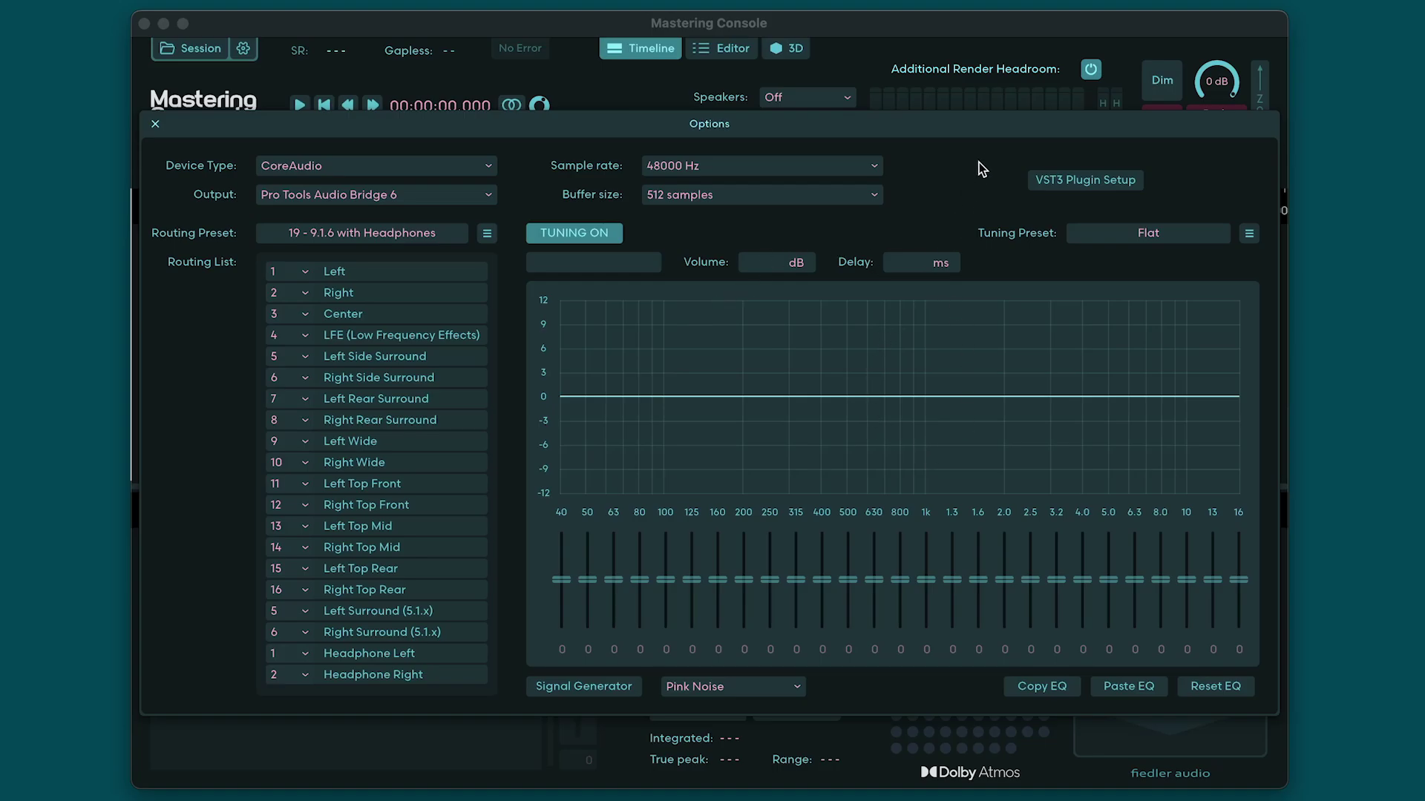
{"action": "left_click", "coordinate": [1054, 184]}
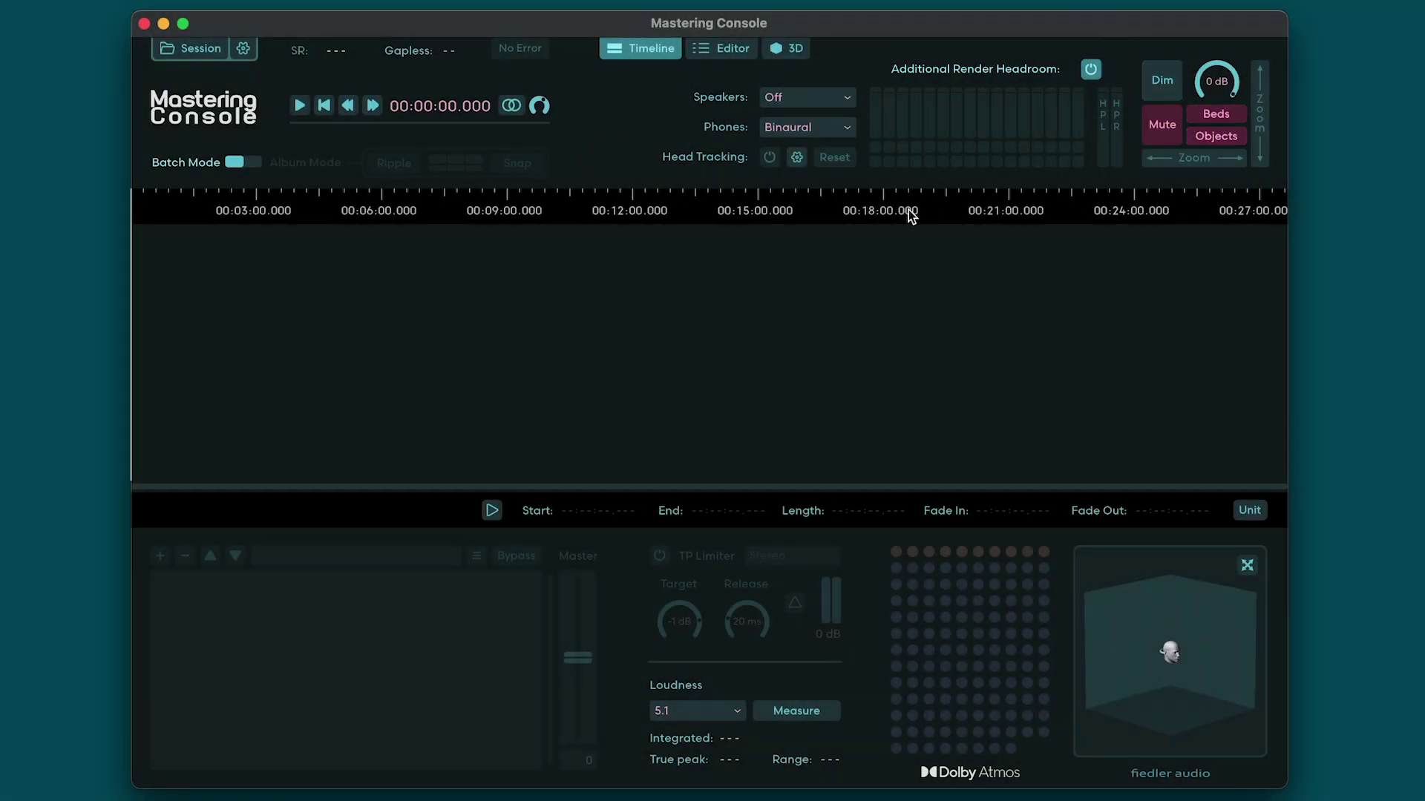
Check the output modes, leaving speakers Off and phones on Binaural.
{"action": "left_click", "coordinate": [844, 104]}
{"action": "left_click", "coordinate": [843, 104]}
{"action": "left_click", "coordinate": [841, 130]}
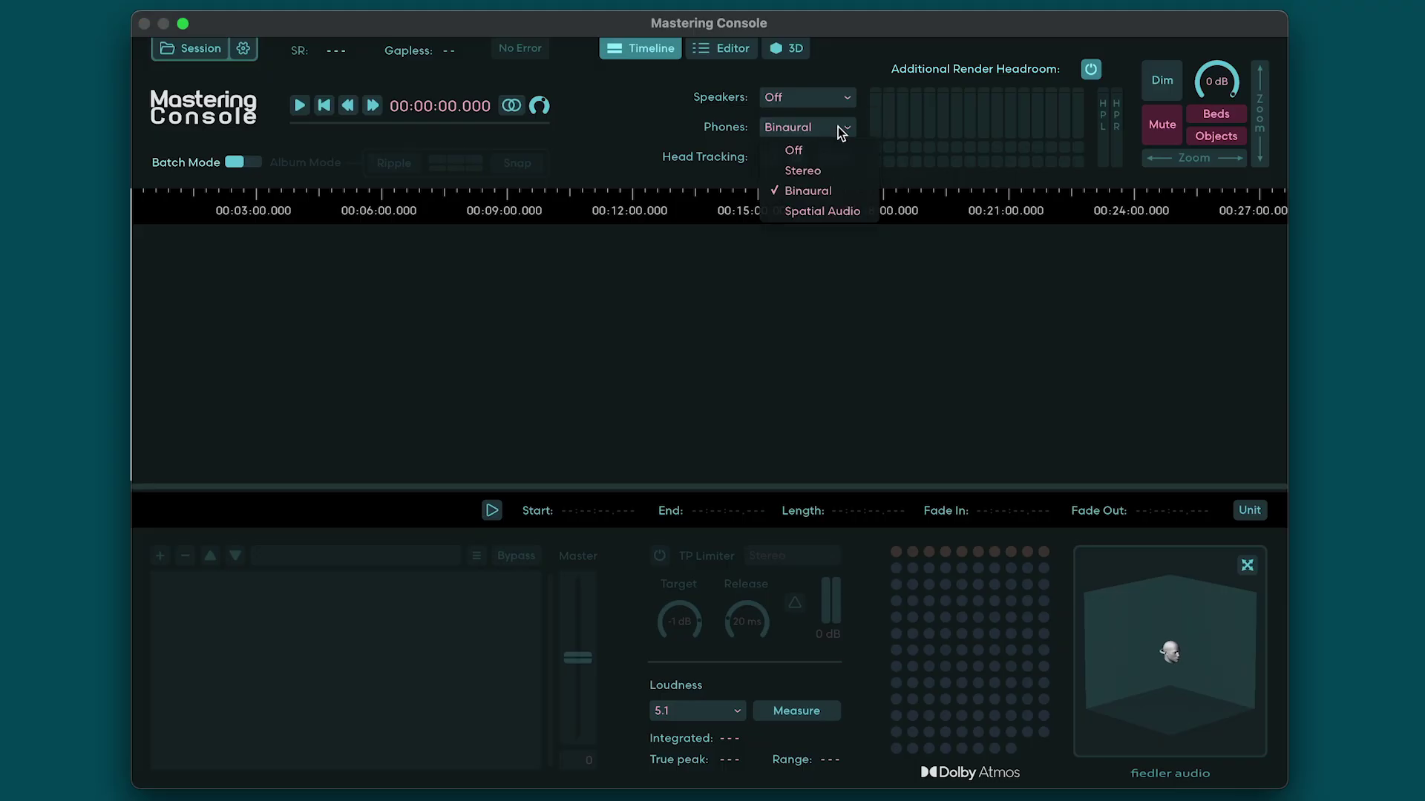
{"action": "left_click", "coordinate": [838, 127]}
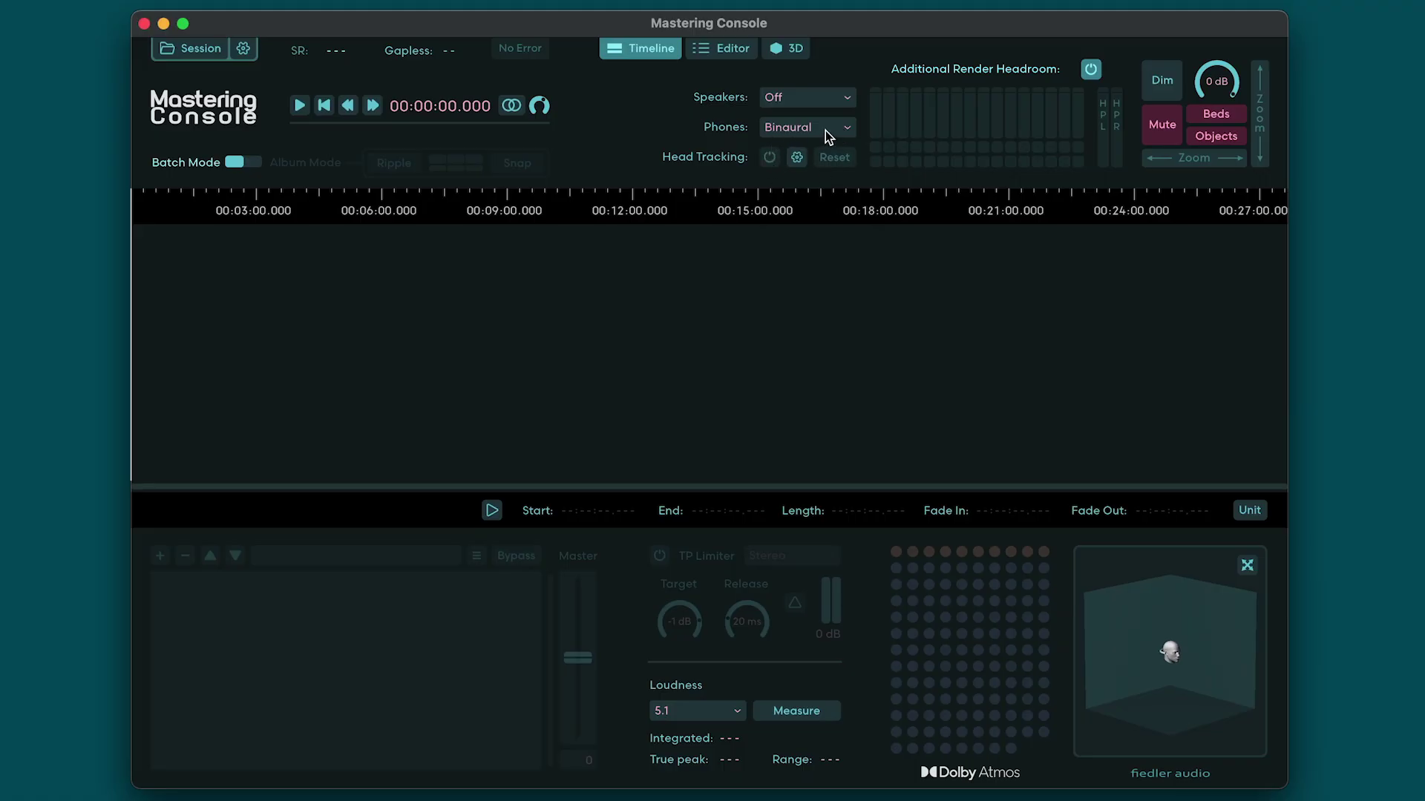
Set the head tracker to Supperware and close the head tracking setup.
{"action": "left_click", "coordinate": [796, 157]}
{"action": "left_click", "coordinate": [726, 426]}
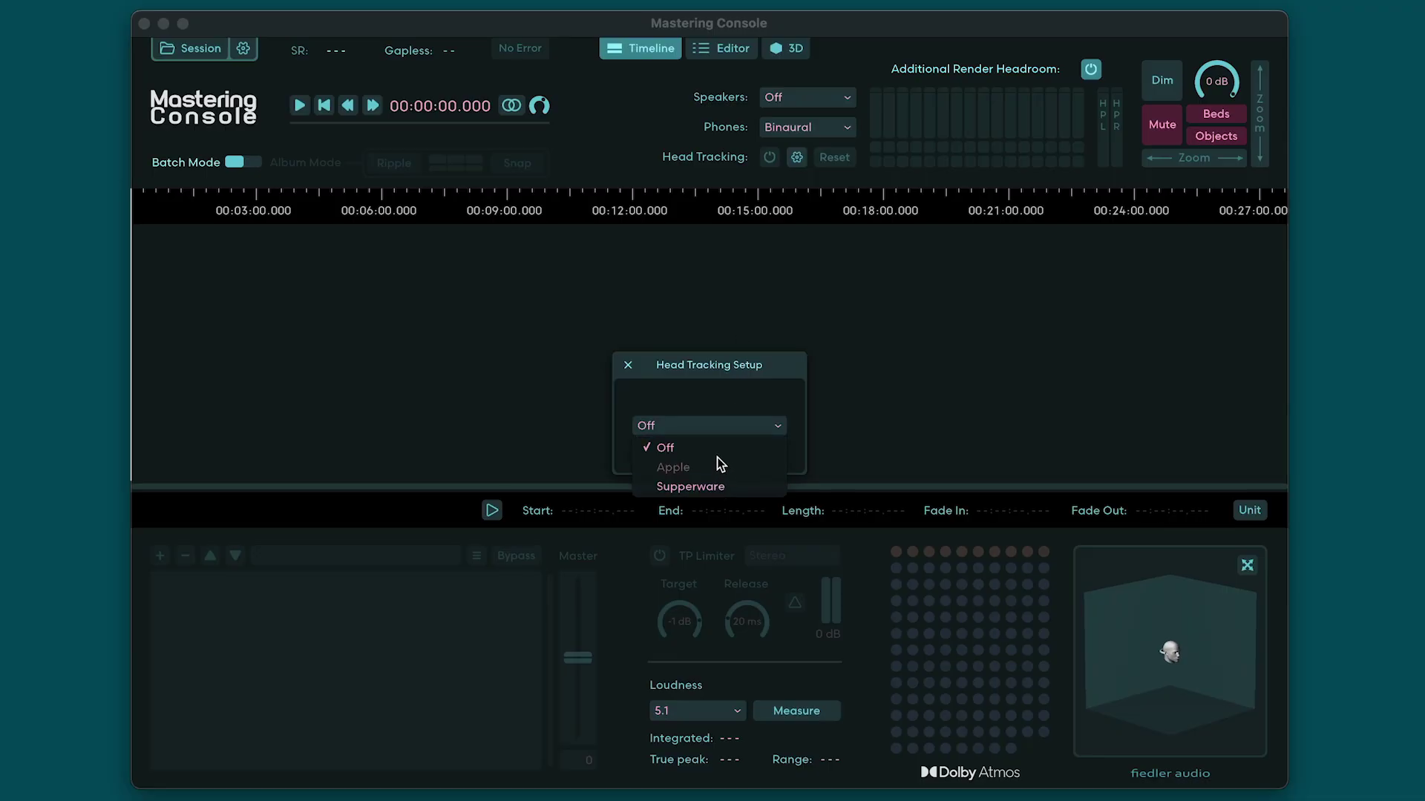
{"action": "left_click", "coordinate": [706, 485]}
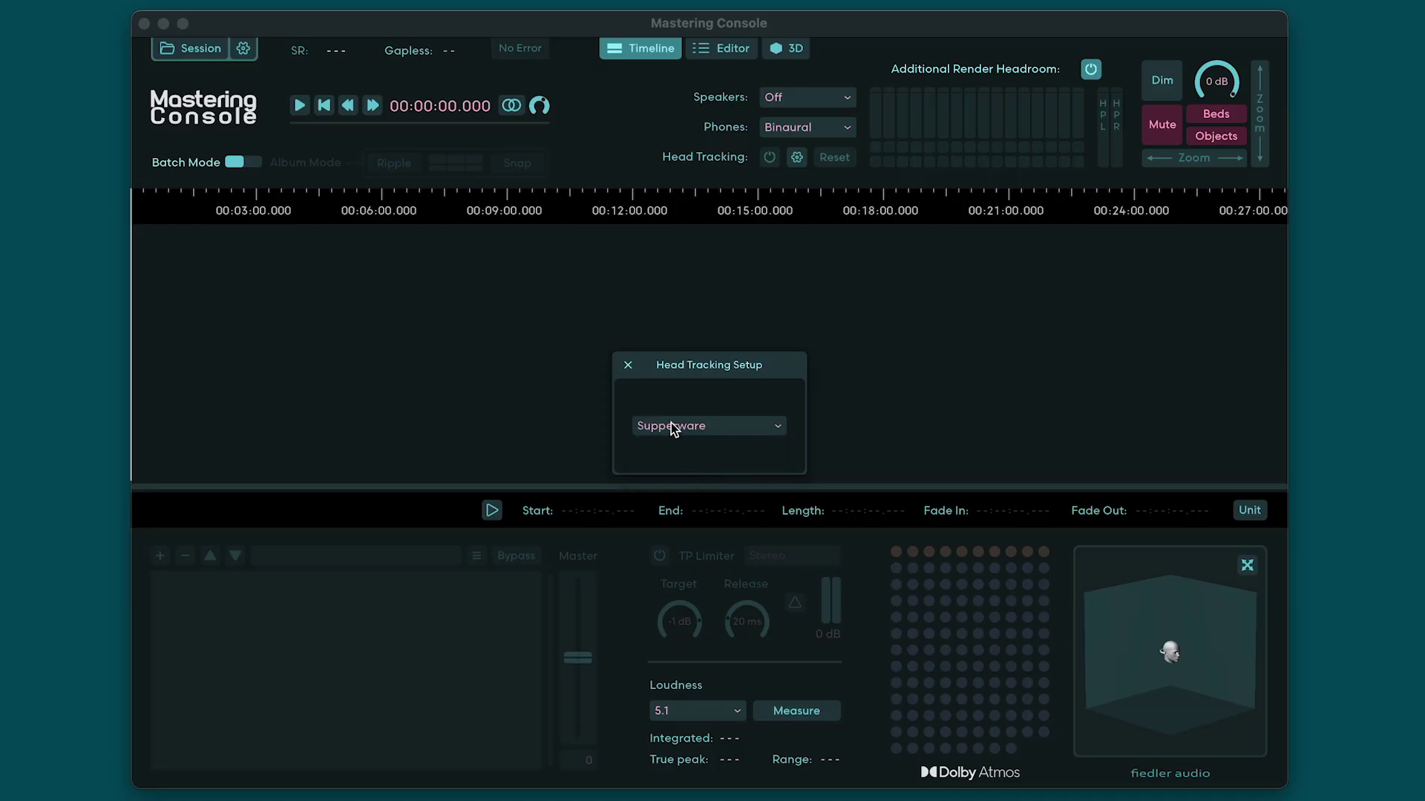
{"action": "left_click", "coordinate": [630, 365]}
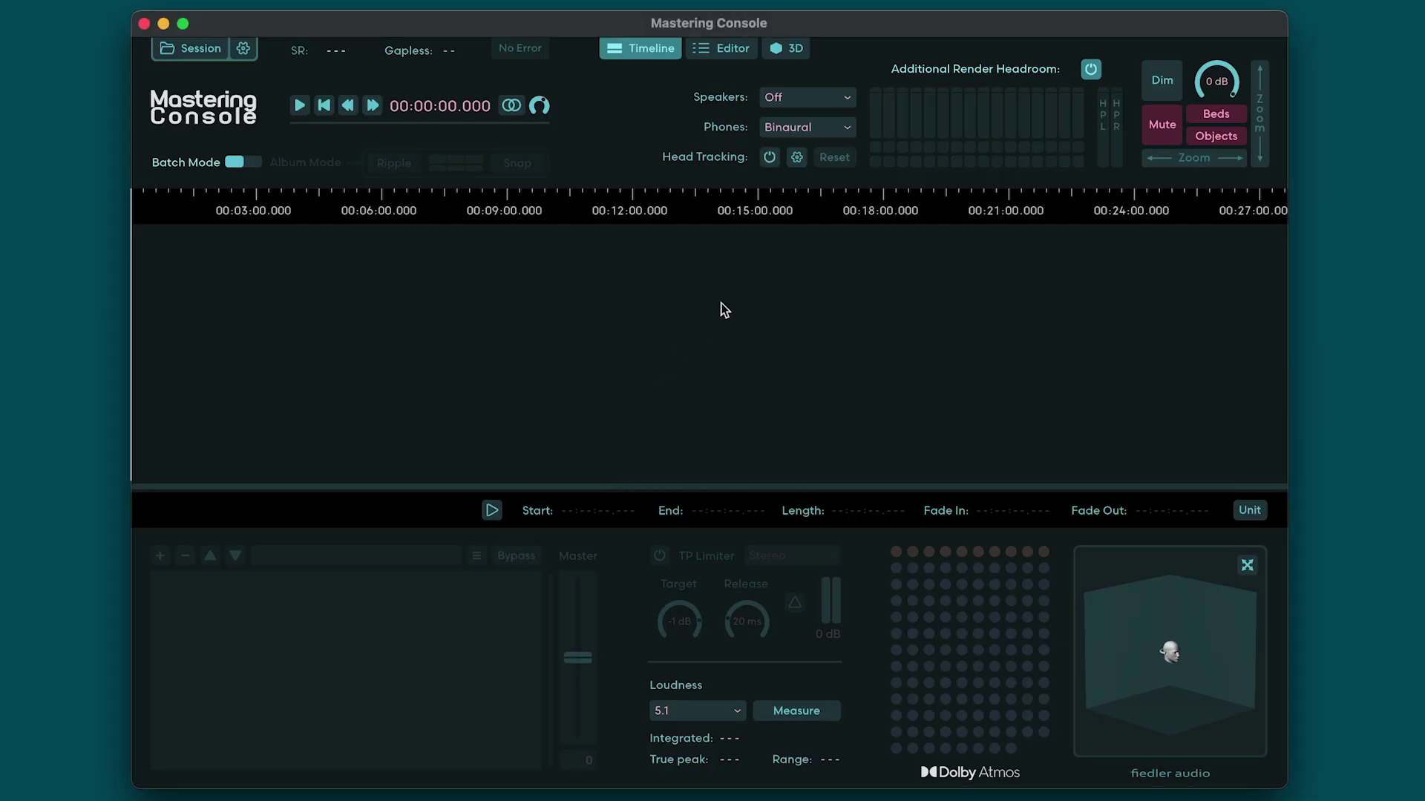
Switch the Phones output from Binaural to Spatial Audio.
{"action": "left_click", "coordinate": [825, 128]}
{"action": "left_click", "coordinate": [819, 212]}
{"action": "left_click", "coordinate": [699, 47]}
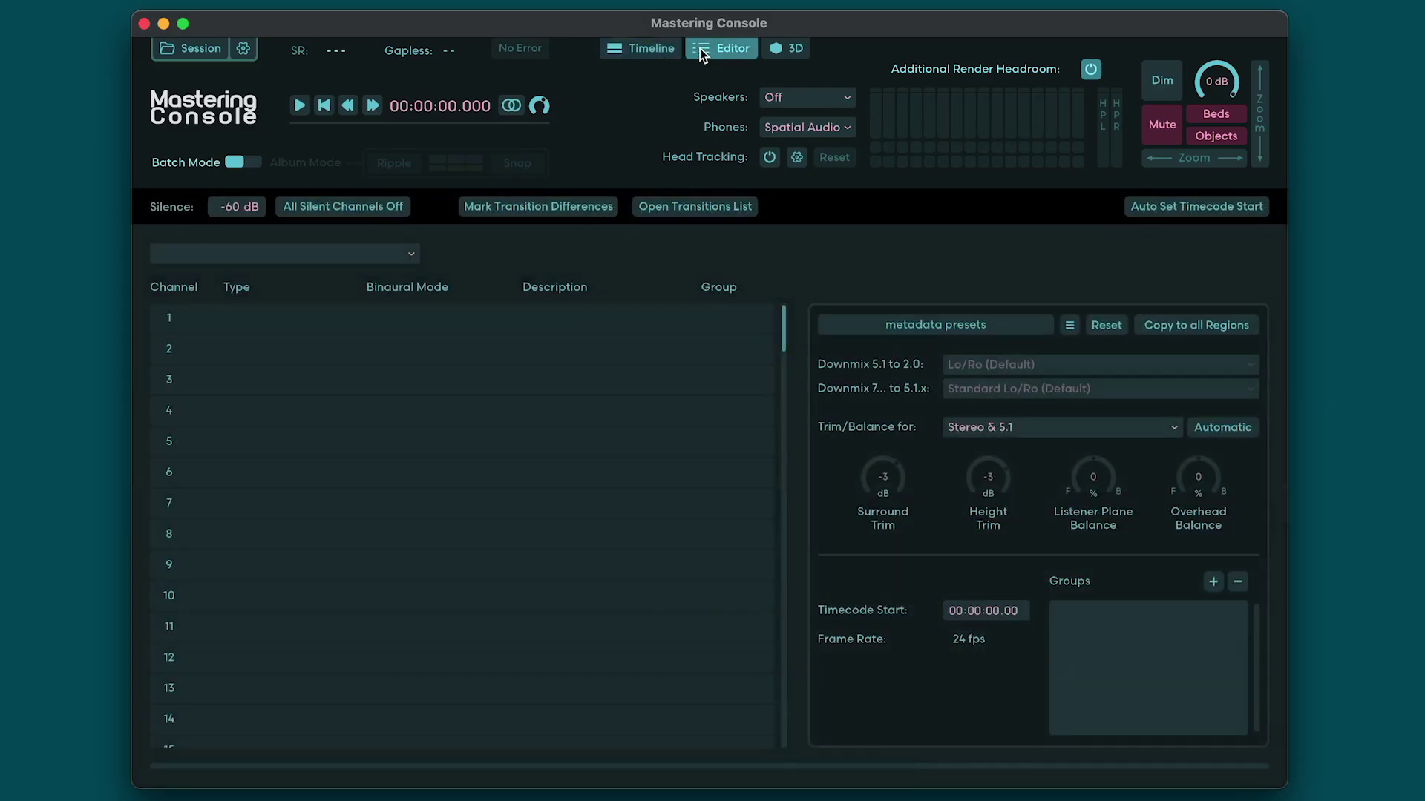
{"action": "left_click", "coordinate": [775, 52]}
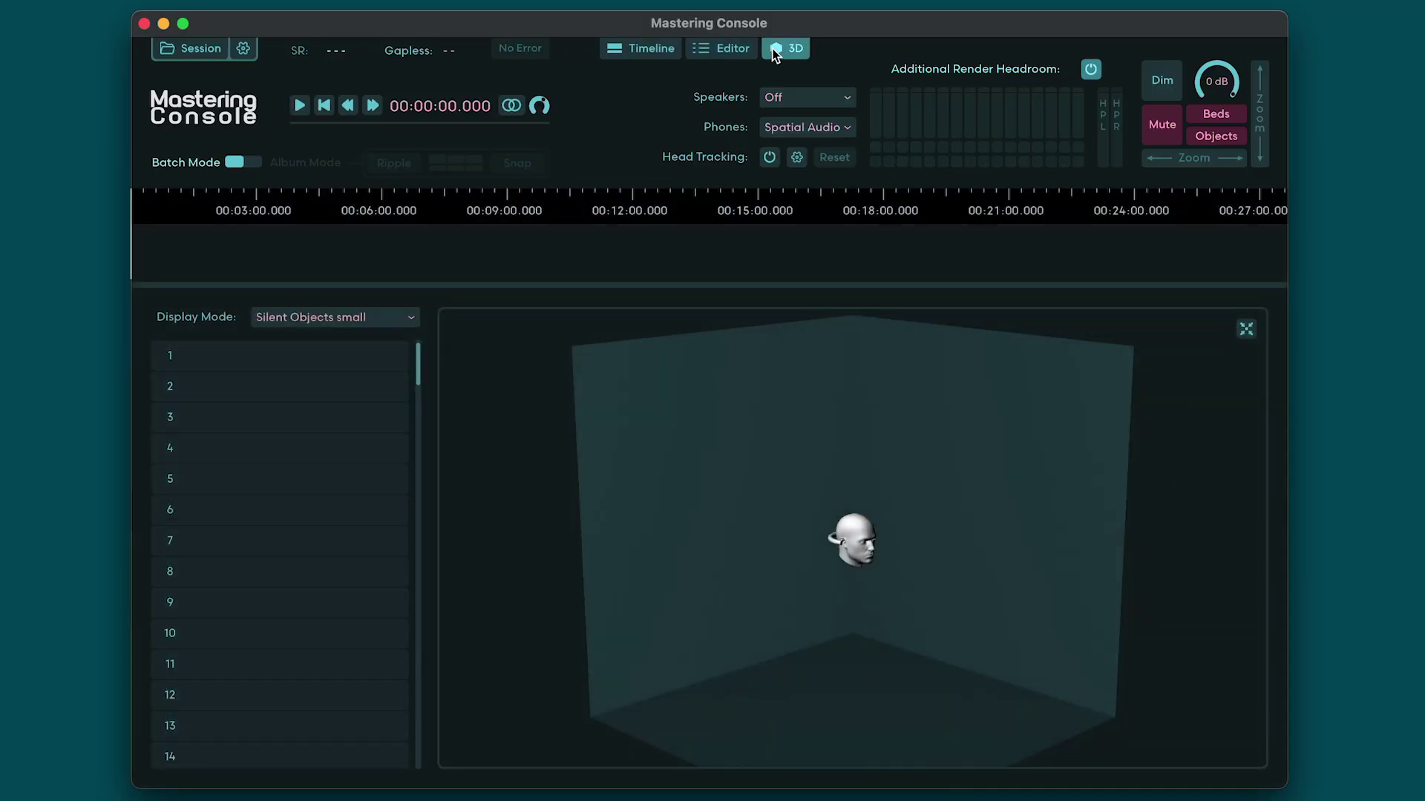
{"action": "left_click", "coordinate": [665, 47]}
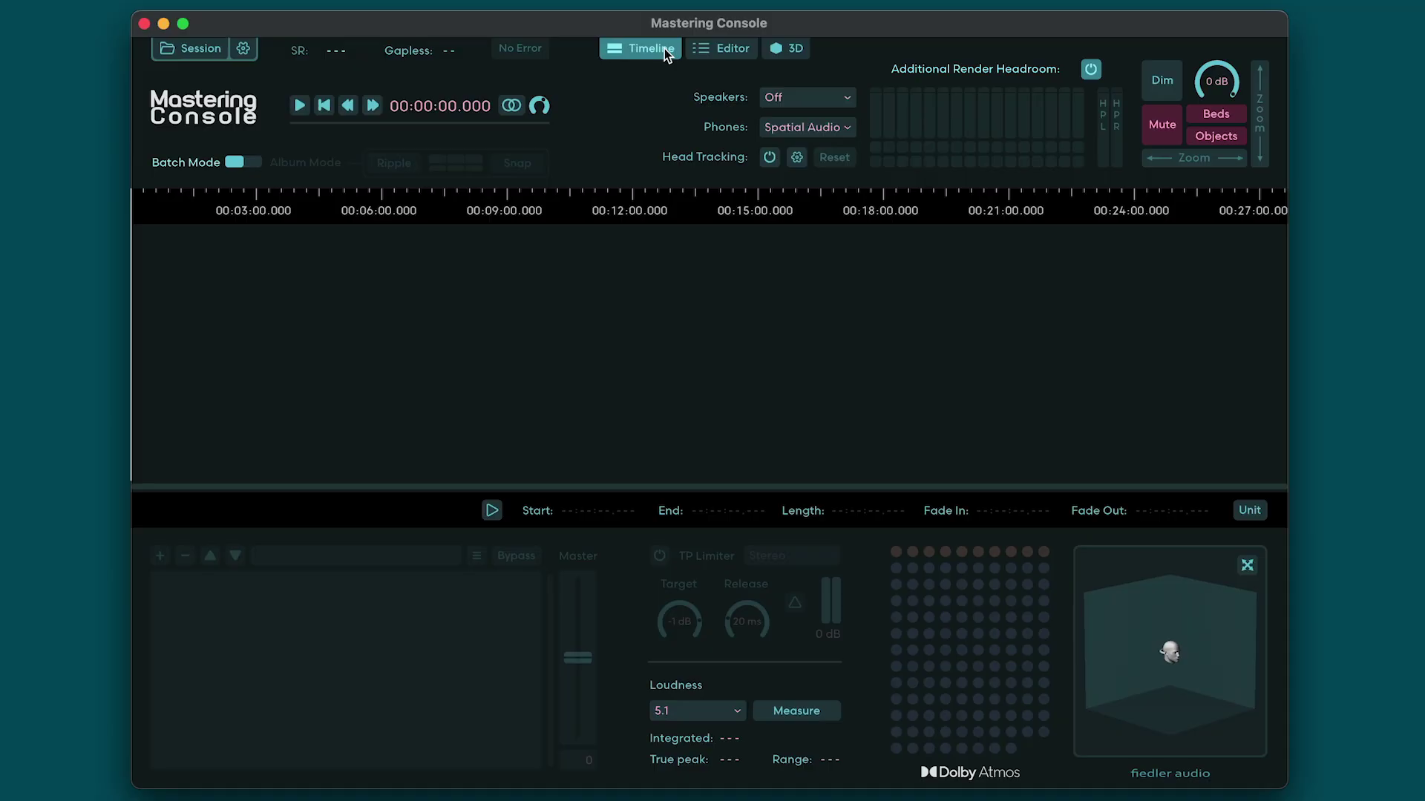
Import the six files ADM1_stereo.wav through ADM3.wav from the _Tutorials folder.
{"action": "left_click", "coordinate": [202, 48]}
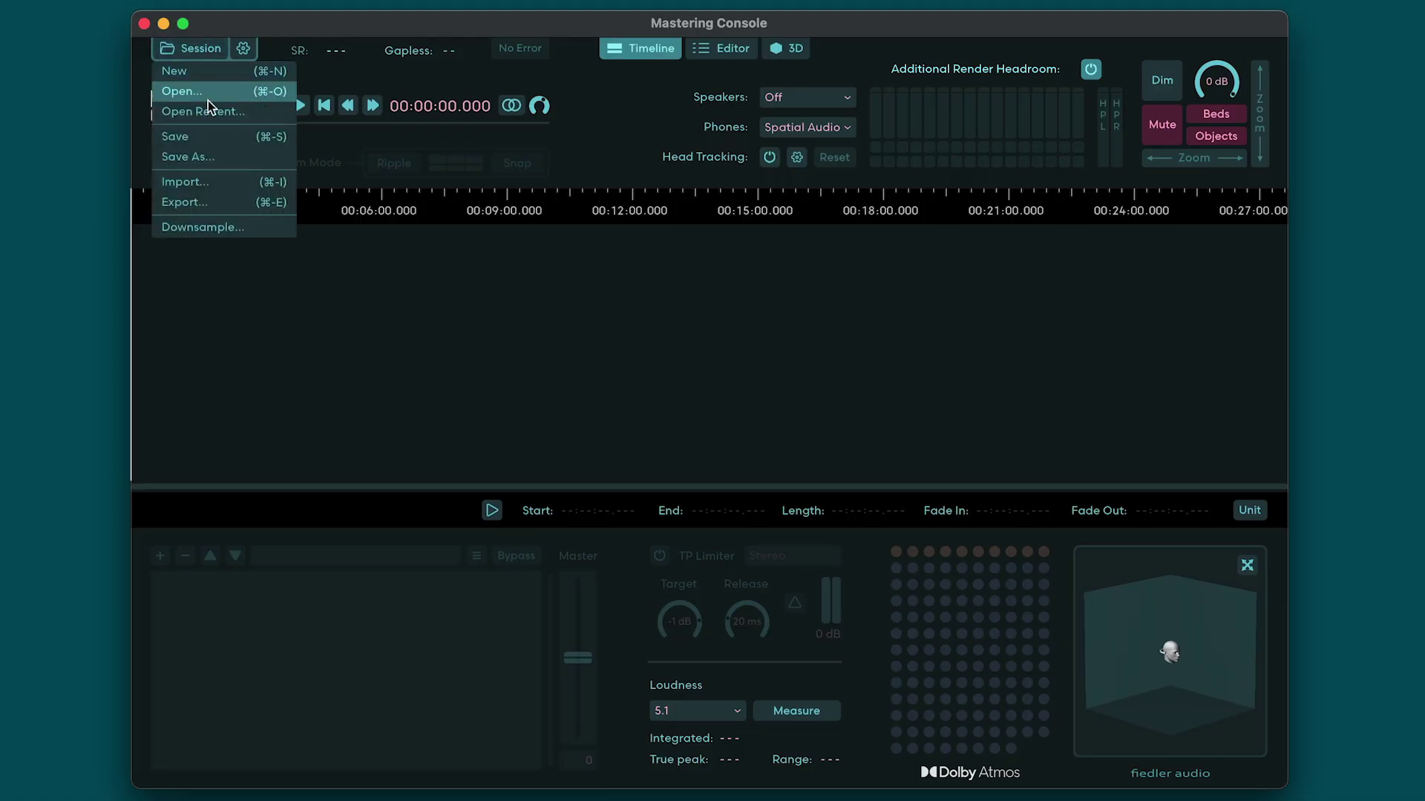
{"action": "left_click", "coordinate": [215, 191]}
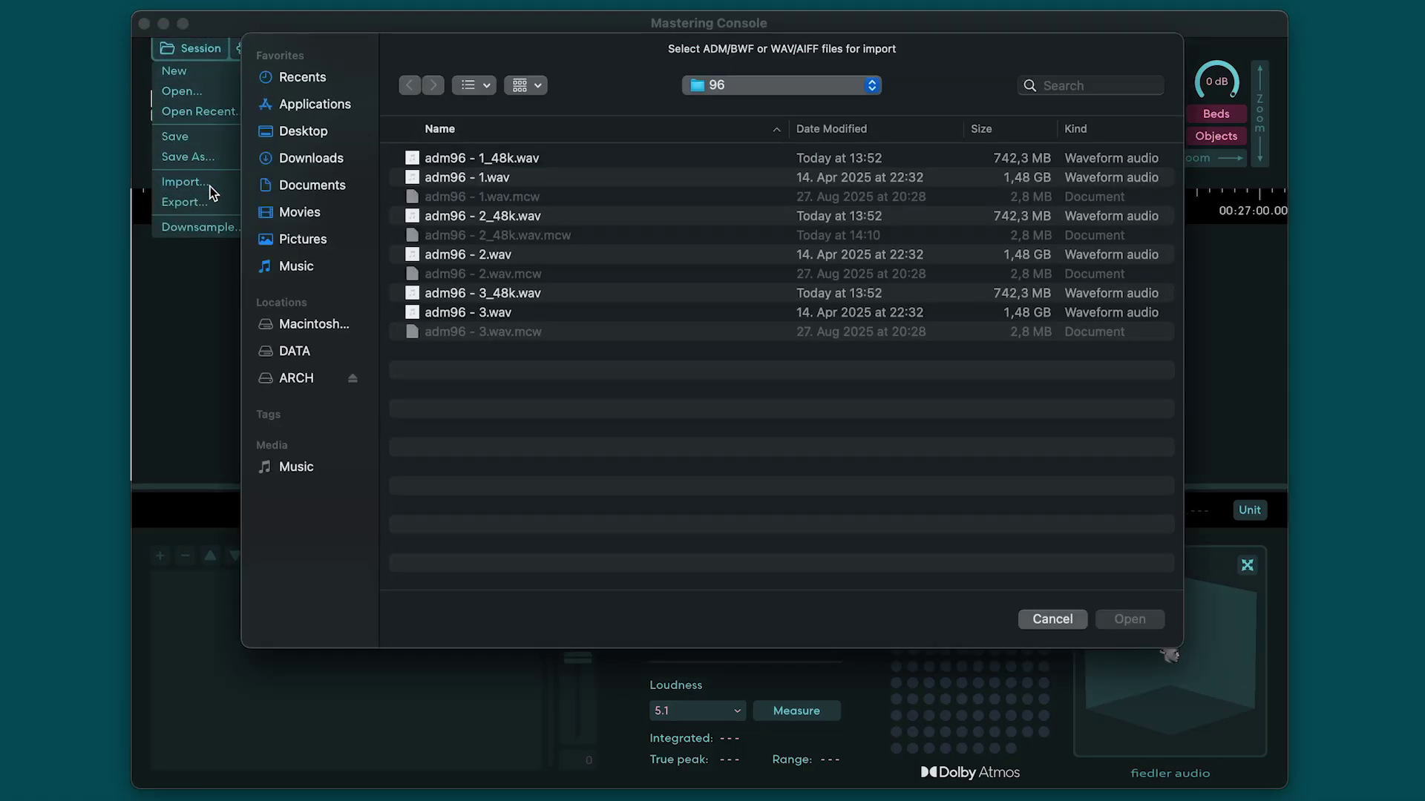
{"action": "key", "text": "super+Up"}
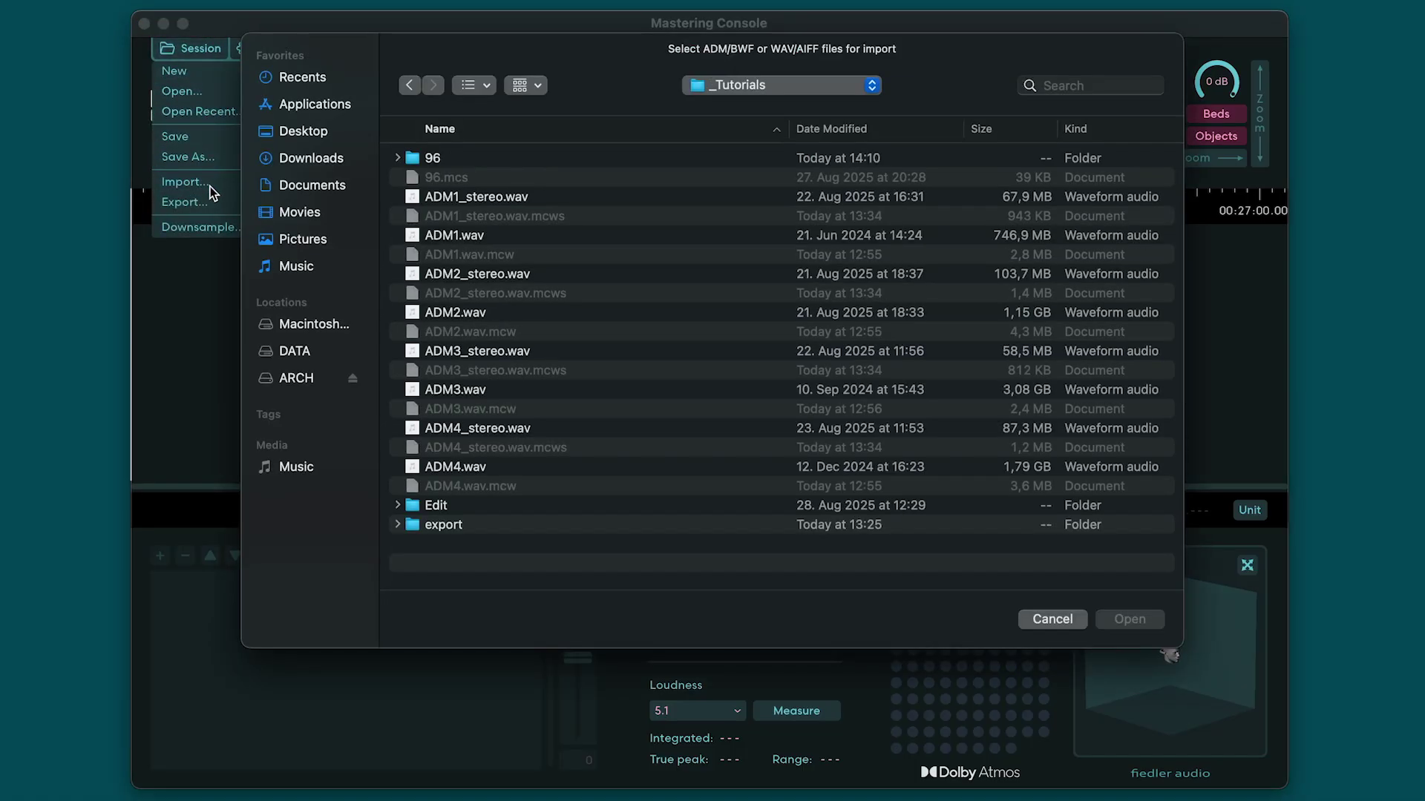
{"action": "left_click", "coordinate": [497, 198]}
{"action": "left_click", "coordinate": [497, 391], "text": "shift"}
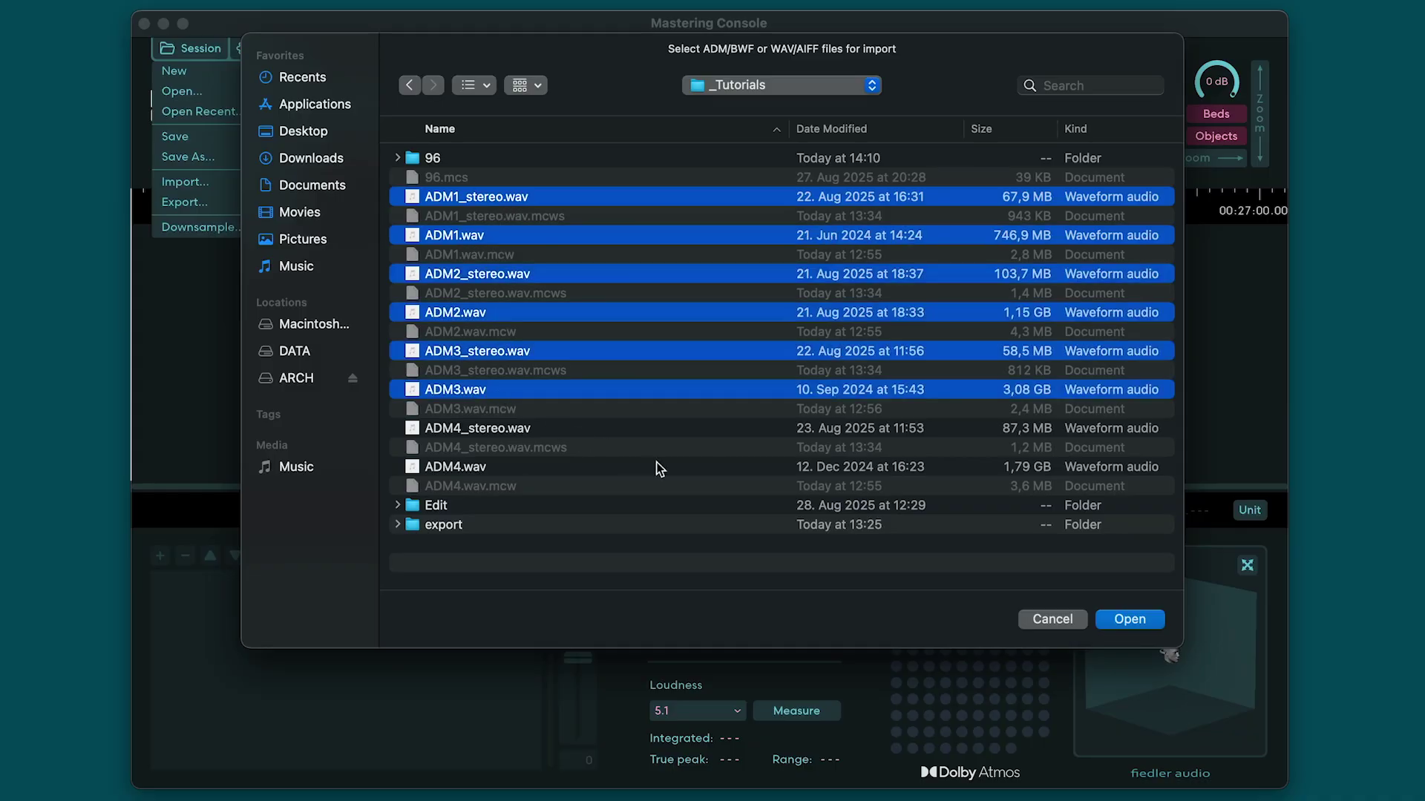
{"action": "left_click", "coordinate": [1103, 618]}
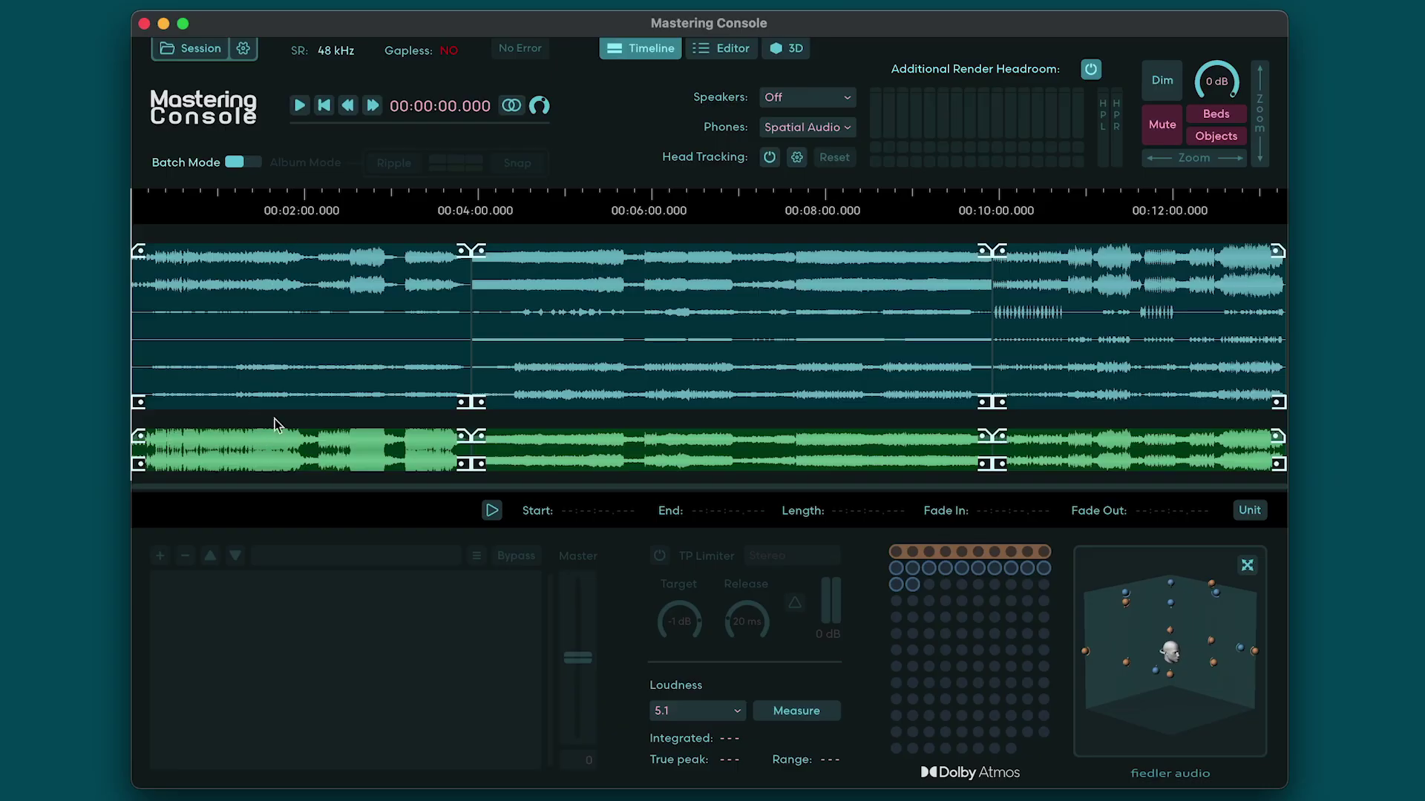
Select the ADM1 region and switch Batch Mode to Album Mode.
{"action": "left_click_drag", "start_coordinate": [306, 344], "coordinate": [342, 322]}
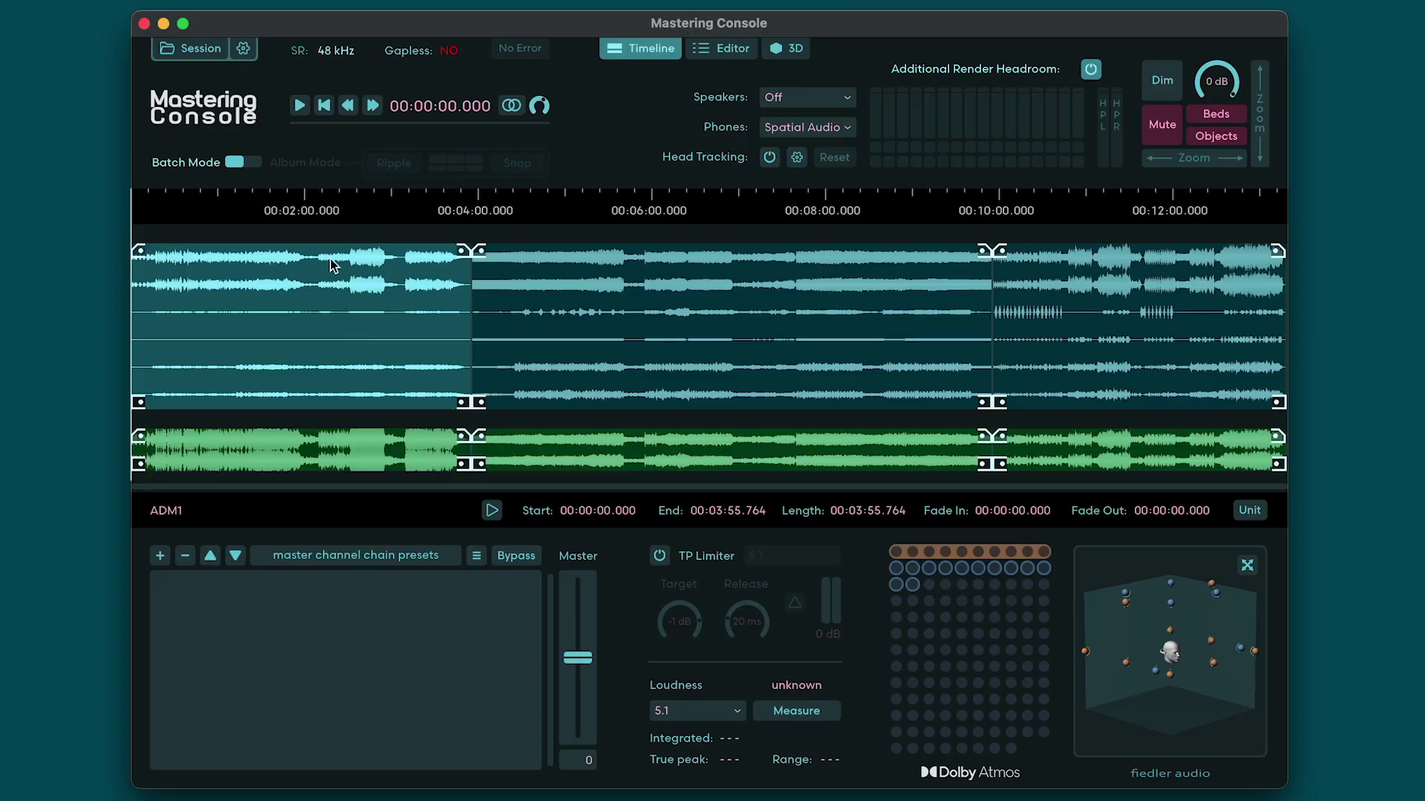
{"action": "left_click", "coordinate": [239, 161]}
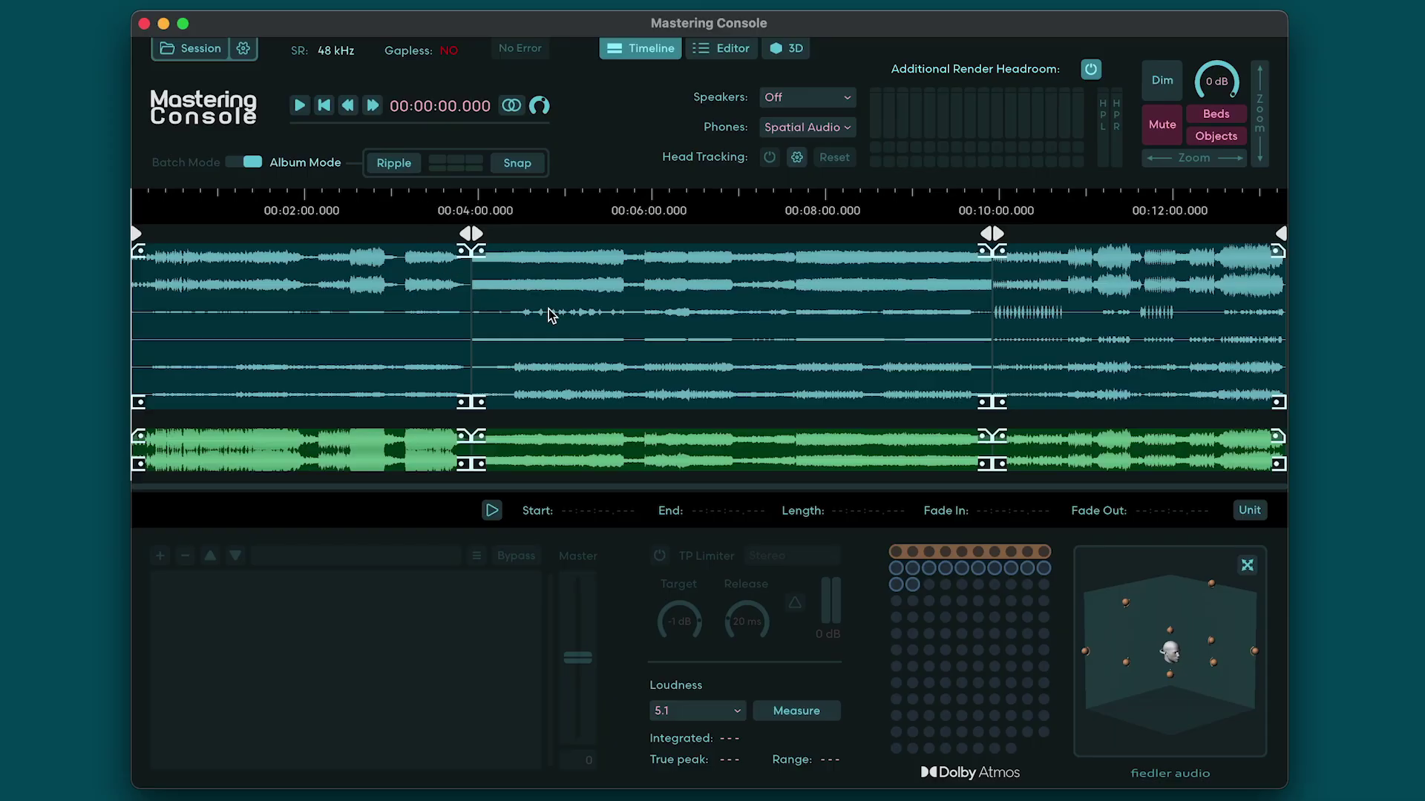
Move ADM2.wav to start at 00:04:00.000 and set ripple editing to cover both tracks.
{"action": "left_click_drag", "start_coordinate": [586, 320], "coordinate": [443, 228]}
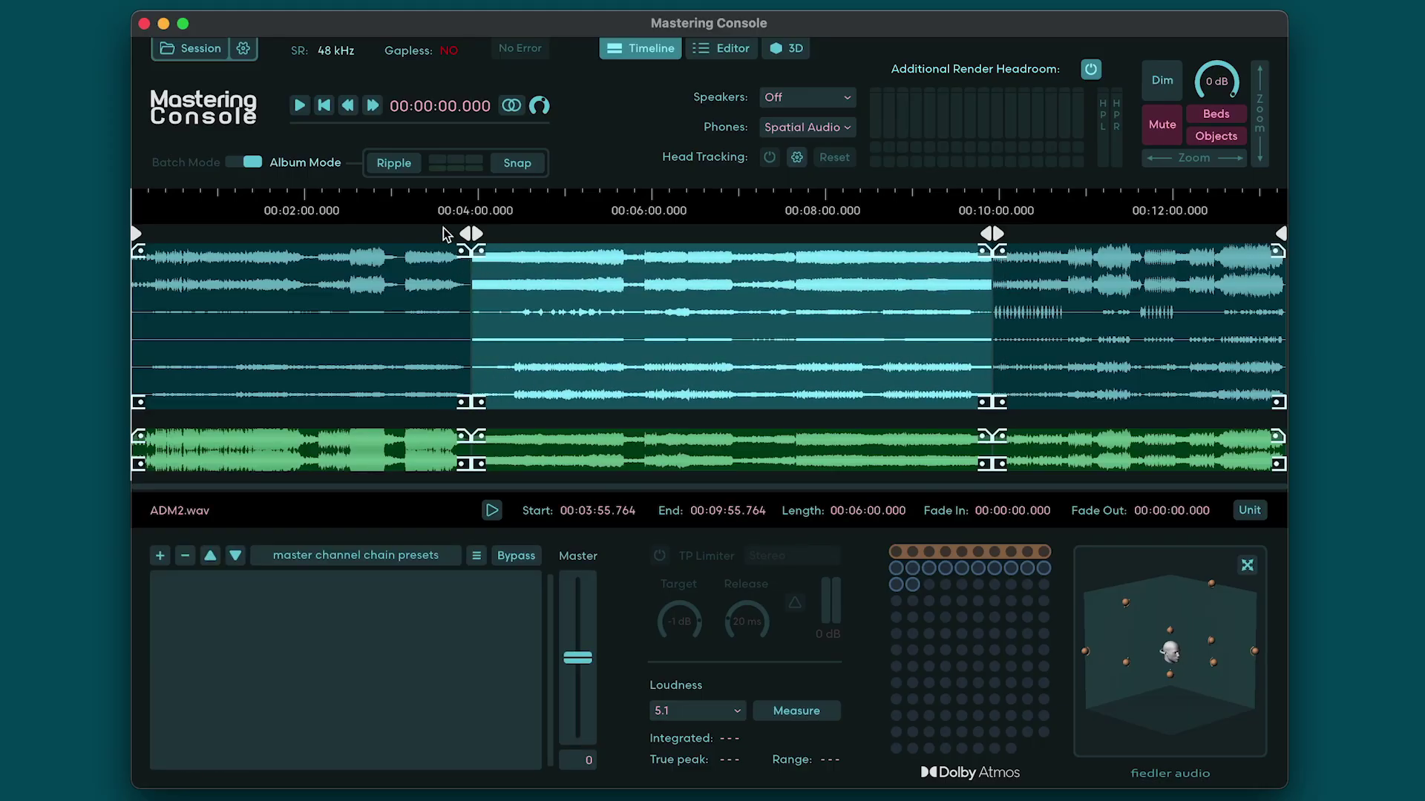
{"action": "left_click", "coordinate": [394, 163]}
{"action": "mouse_move", "coordinate": [509, 299]}
{"action": "left_mouse_down"}
{"action": "mouse_move", "coordinate": [567, 305]}
{"action": "mouse_move", "coordinate": [526, 294]}
{"action": "left_mouse_up"}
{"action": "left_click", "coordinate": [395, 164]}
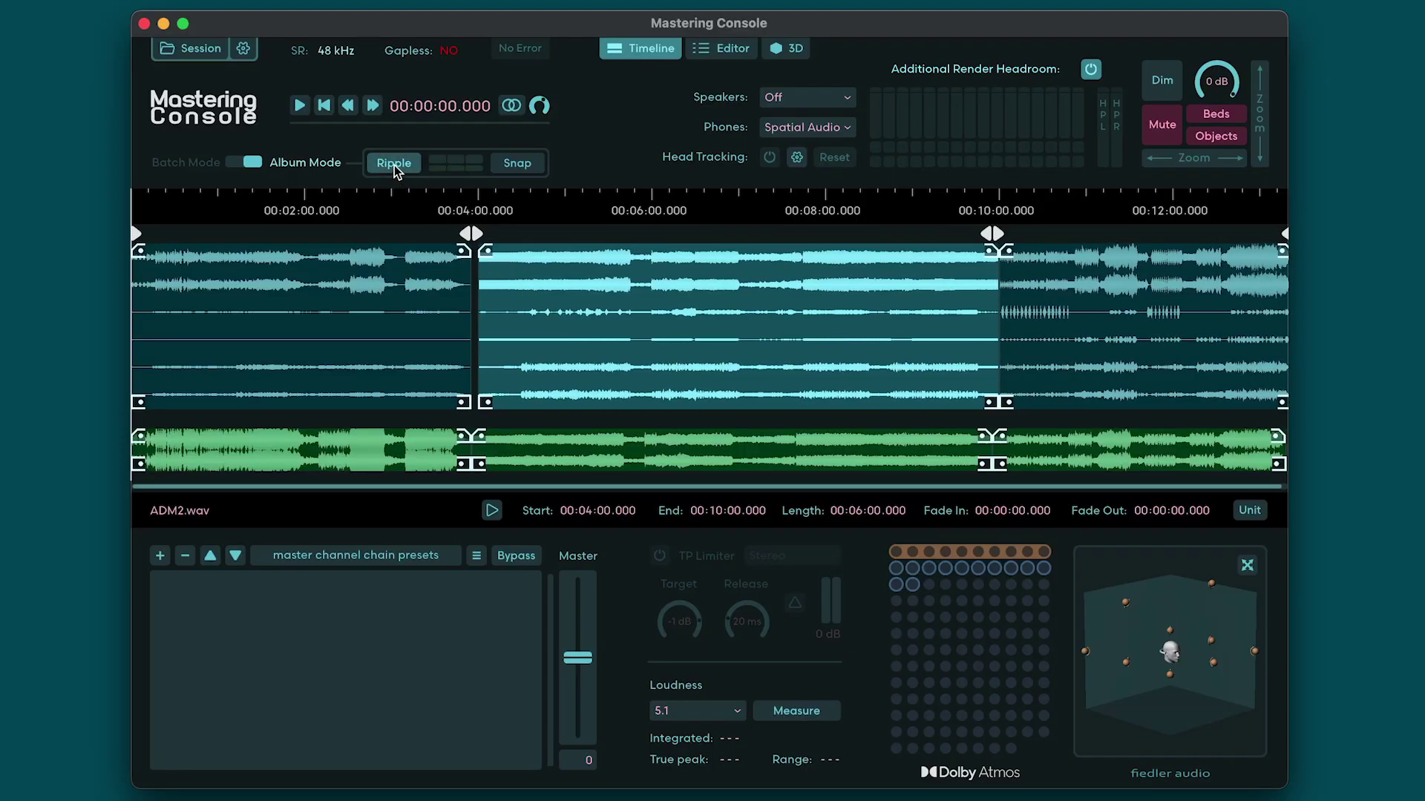
{"action": "left_click", "coordinate": [394, 165]}
{"action": "left_click", "coordinate": [394, 165]}
Enable snapping, move ADM3_stereo.wav to 00:10:01.333 and snap ADM2.wav against ADM1's end.
{"action": "left_click", "coordinate": [394, 164]}
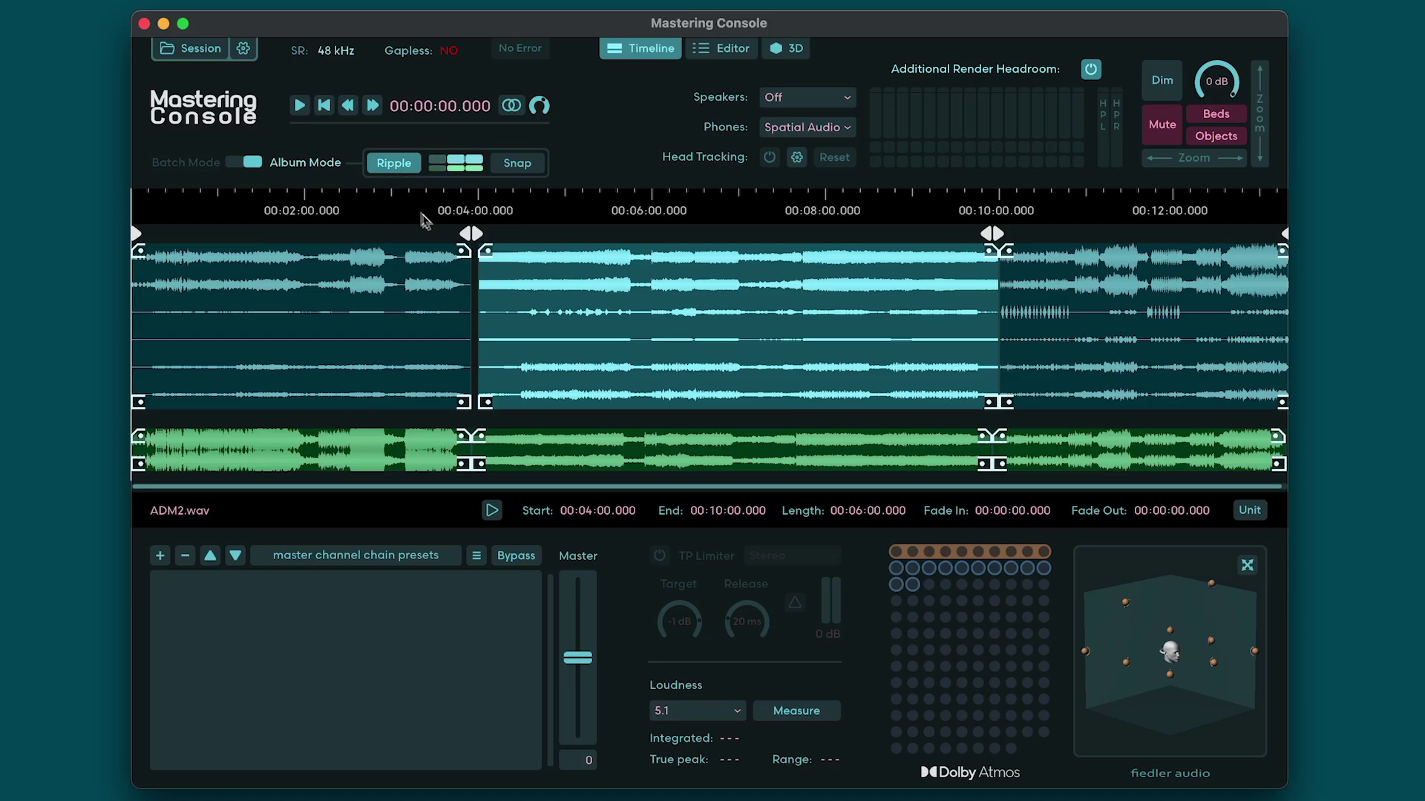
{"action": "mouse_move", "coordinate": [538, 303]}
{"action": "left_mouse_down"}
{"action": "mouse_move", "coordinate": [517, 290]}
{"action": "mouse_move", "coordinate": [542, 298]}
{"action": "mouse_move", "coordinate": [528, 304]}
{"action": "left_mouse_up"}
{"action": "left_click", "coordinate": [512, 165]}
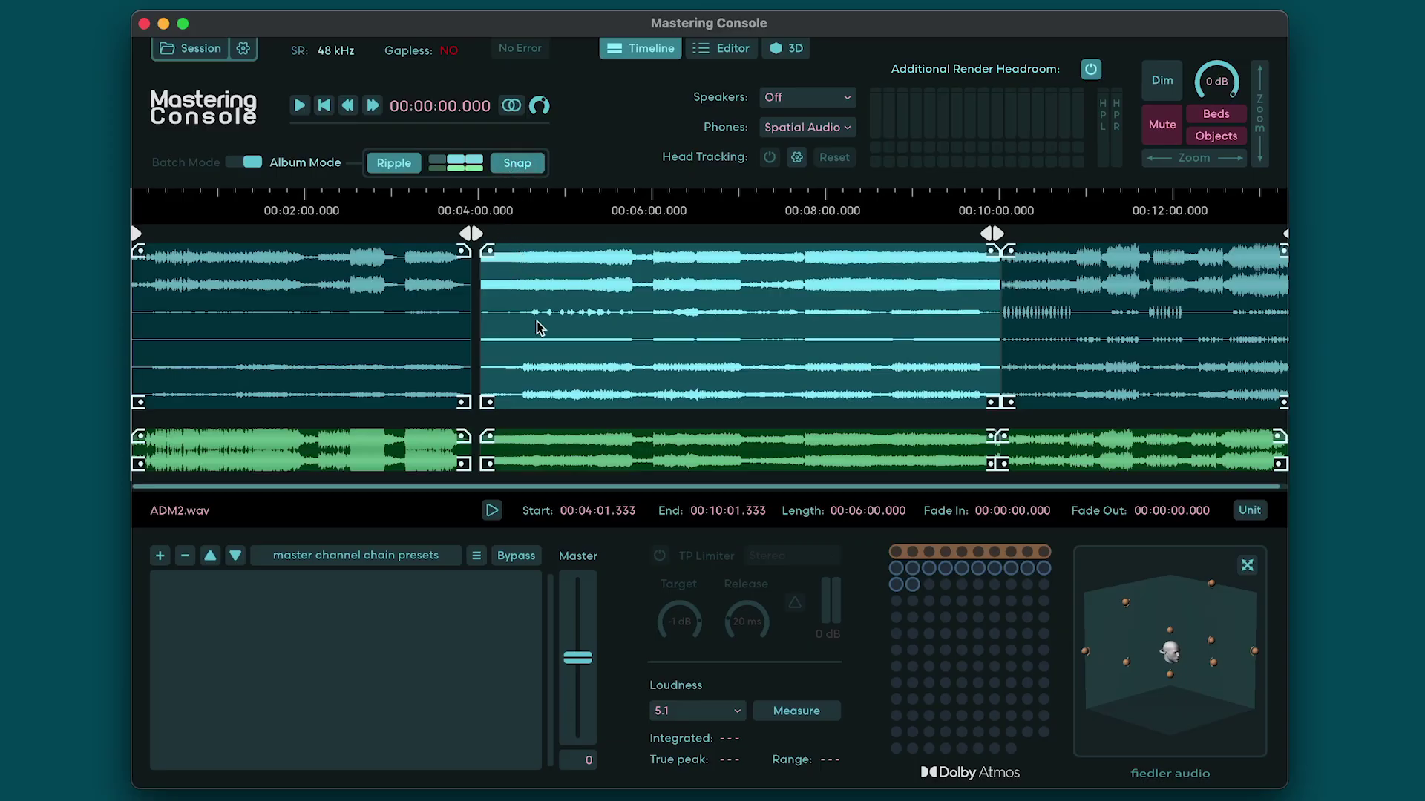
{"action": "left_click_drag", "start_coordinate": [1067, 451], "coordinate": [1082, 446]}
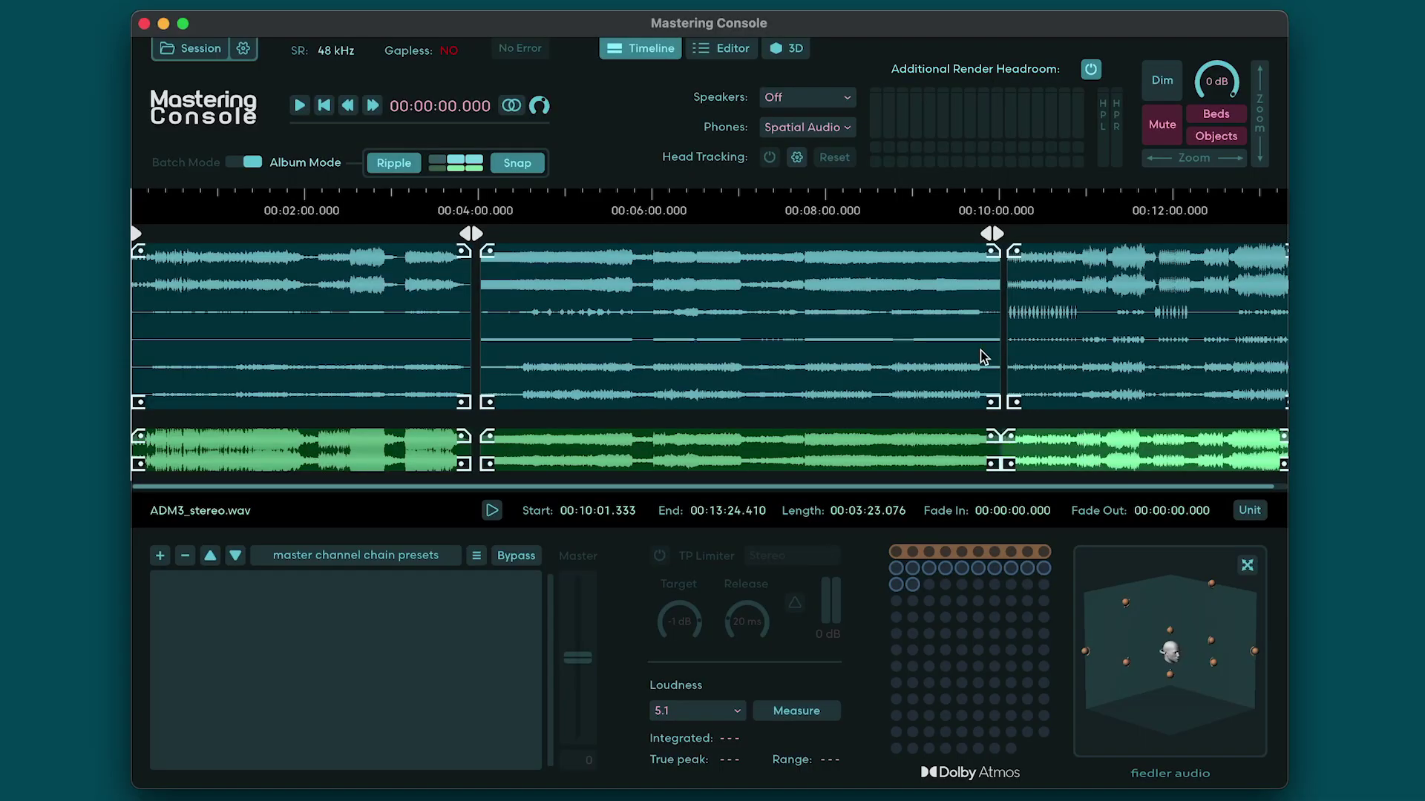
{"action": "left_click", "coordinate": [802, 329]}
{"action": "left_click_drag", "start_coordinate": [800, 328], "coordinate": [786, 331]}
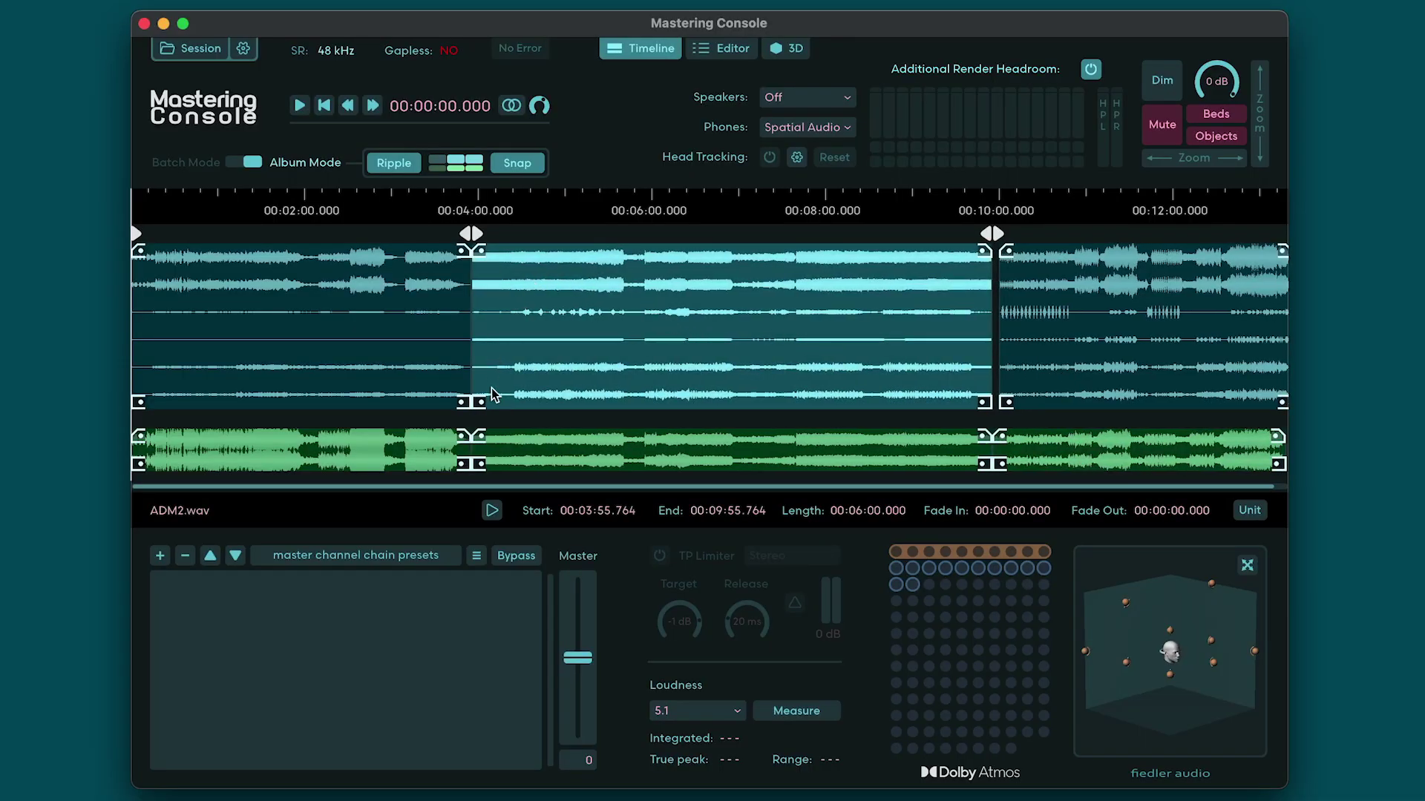
Trim ADM2.wav's start, test and reset a fade-in, disable ripple, and test overlapping ADM1.wav.
{"action": "mouse_move", "coordinate": [480, 403]}
{"action": "left_mouse_down"}
{"action": "mouse_move", "coordinate": [517, 408]}
{"action": "mouse_move", "coordinate": [486, 404]}
{"action": "left_mouse_up"}
{"action": "mouse_move", "coordinate": [486, 256]}
{"action": "left_mouse_down"}
{"action": "mouse_move", "coordinate": [537, 265]}
{"action": "mouse_move", "coordinate": [482, 262]}
{"action": "left_mouse_up"}
{"action": "left_click", "coordinate": [394, 163]}
{"action": "left_click_drag", "start_coordinate": [356, 312], "coordinate": [744, 359]}
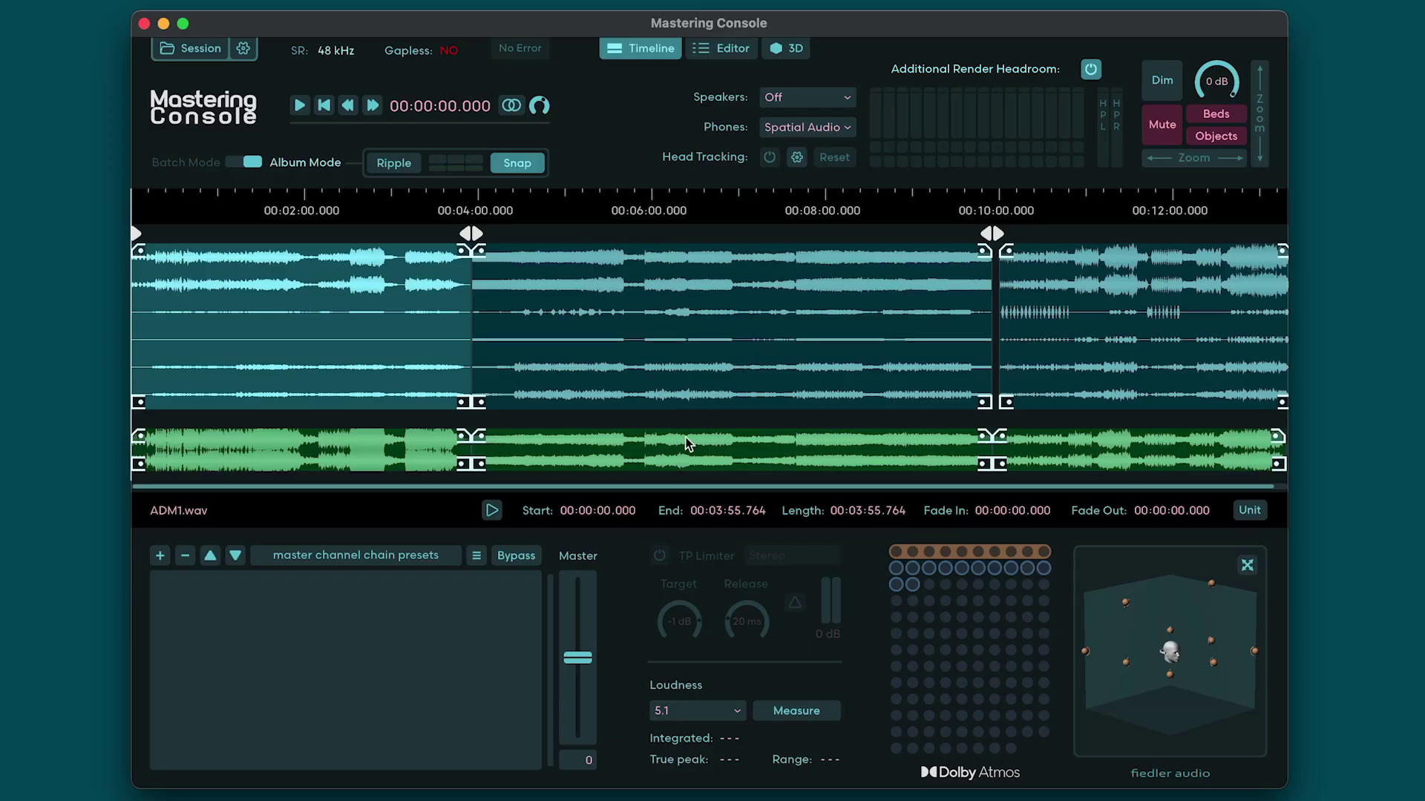
Shift the second track later and give it a fade-in and a long fade-out.
{"action": "left_click_drag", "start_coordinate": [483, 407], "coordinate": [536, 404]}
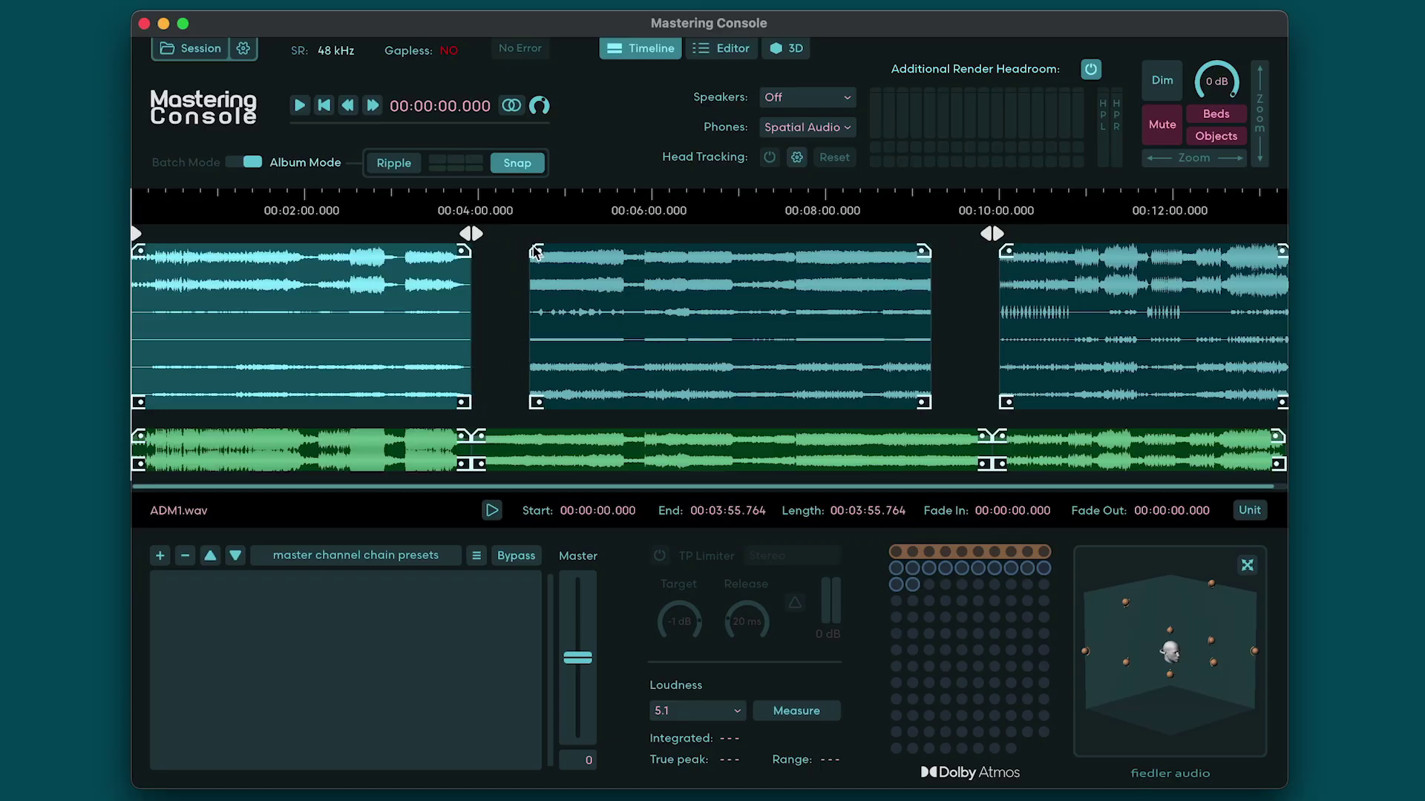
{"action": "left_click_drag", "start_coordinate": [537, 252], "coordinate": [584, 251]}
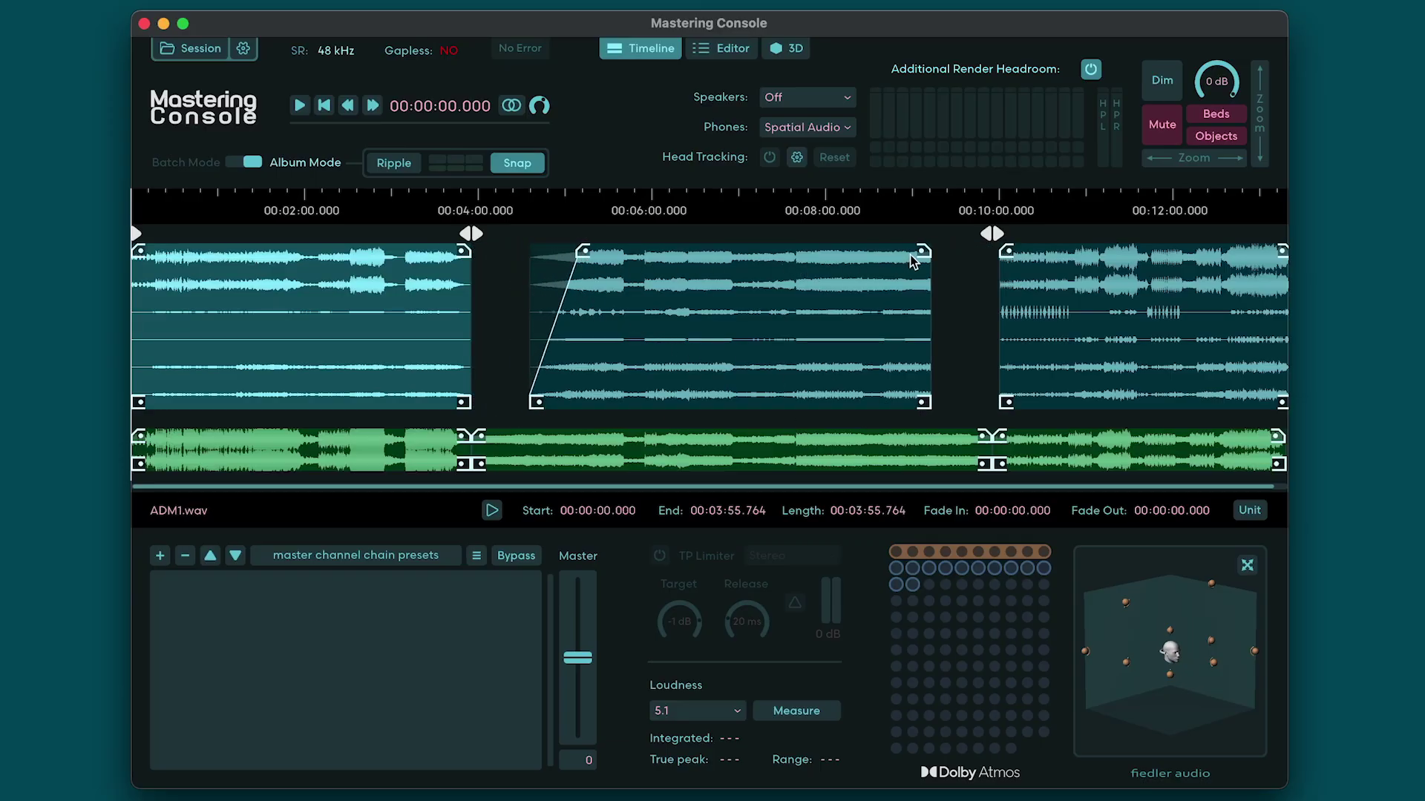
{"action": "left_click_drag", "start_coordinate": [923, 251], "coordinate": [852, 255]}
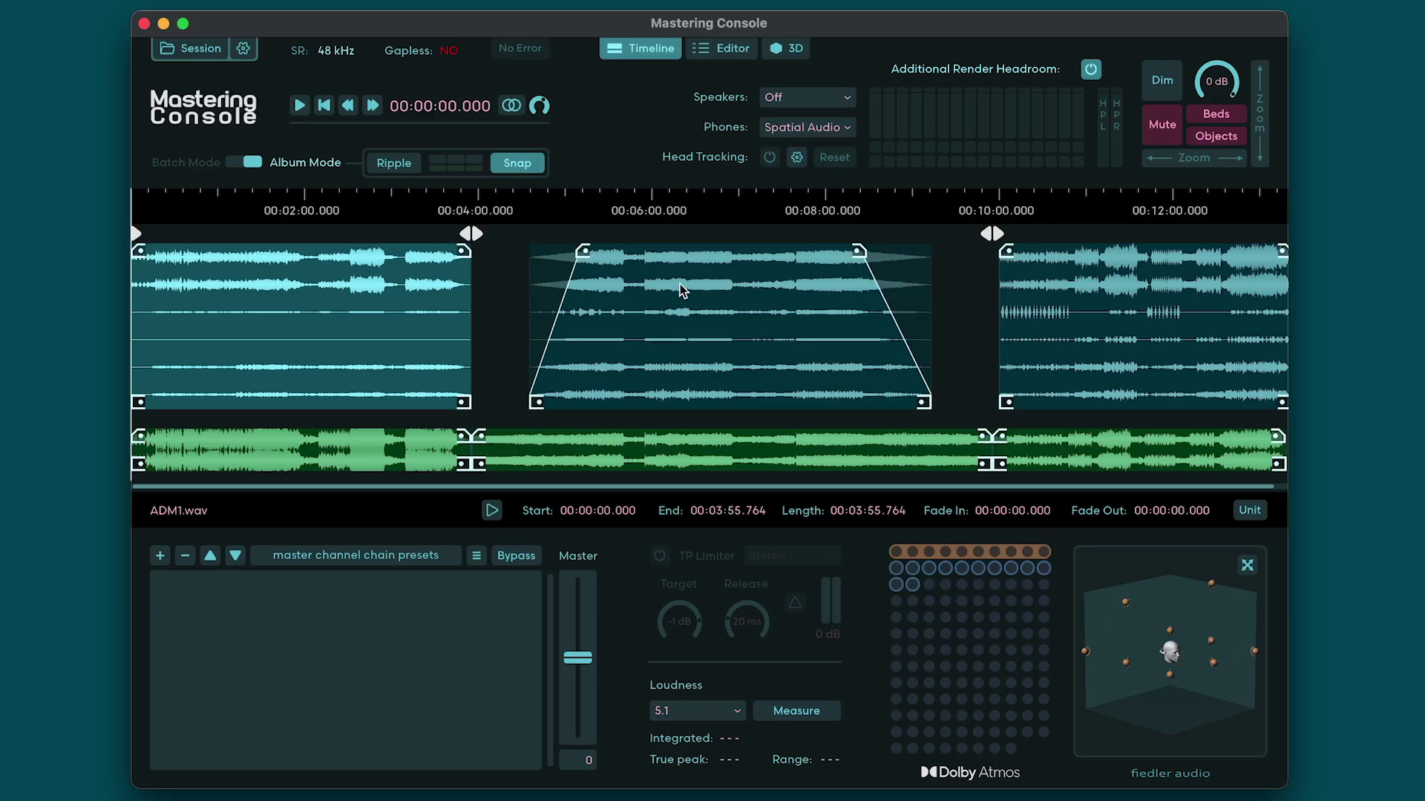
Reshape the second track's fade-in into an S-curve using the curve-shape popup.
{"action": "left_click_drag", "start_coordinate": [584, 250], "coordinate": [610, 300]}
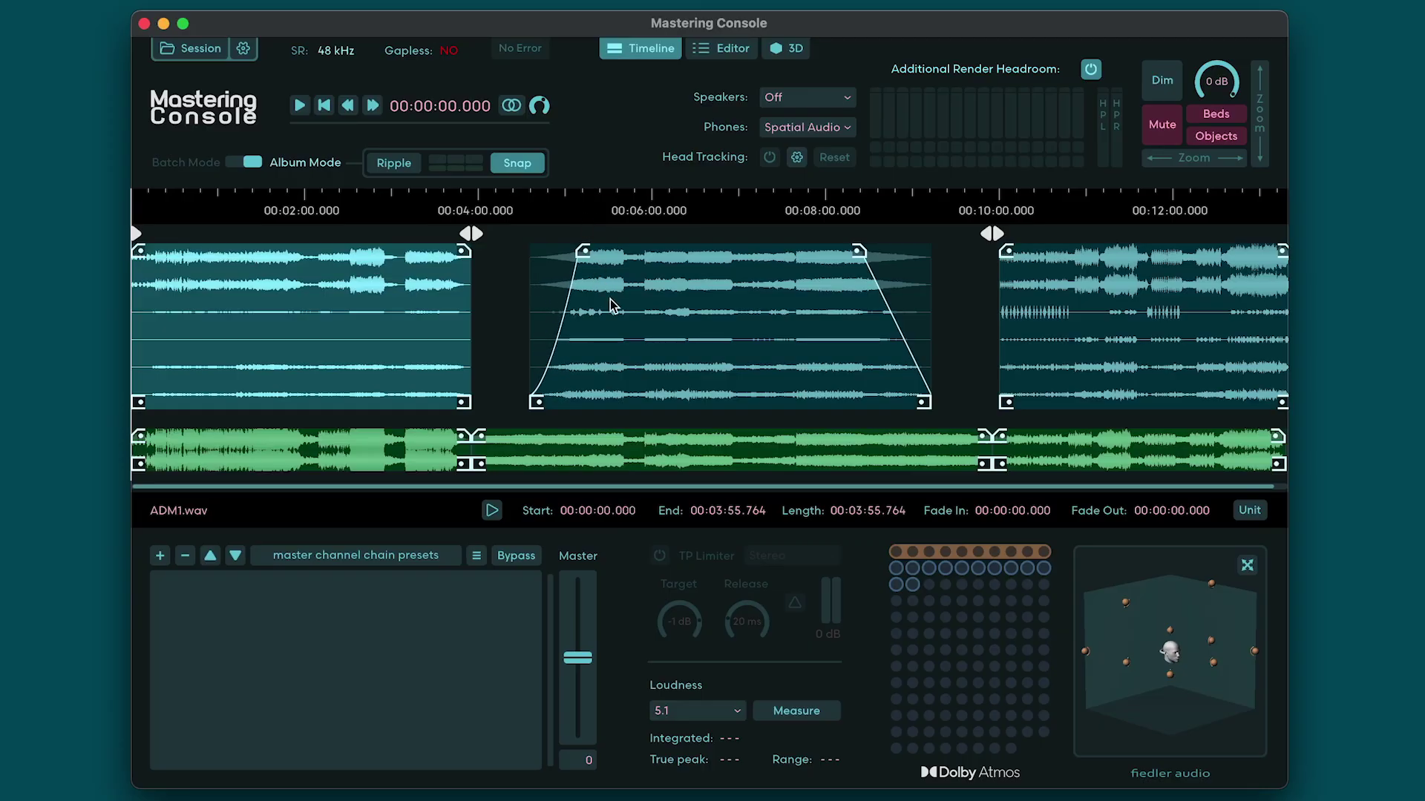
{"action": "mouse_move", "coordinate": [579, 253]}
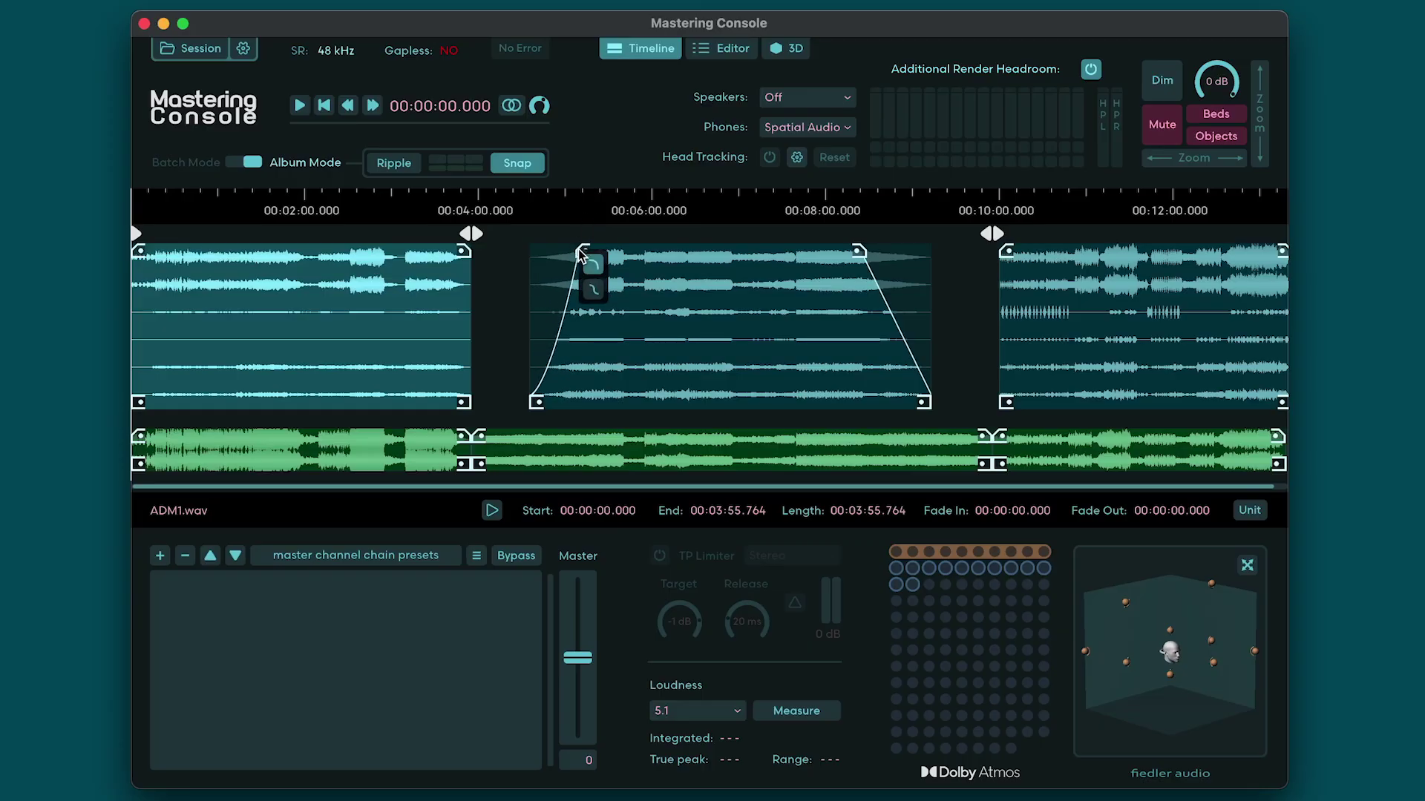
{"action": "left_click", "coordinate": [593, 289]}
{"action": "left_click", "coordinate": [585, 252]}
{"action": "left_click_drag", "start_coordinate": [586, 252], "coordinate": [635, 288]}
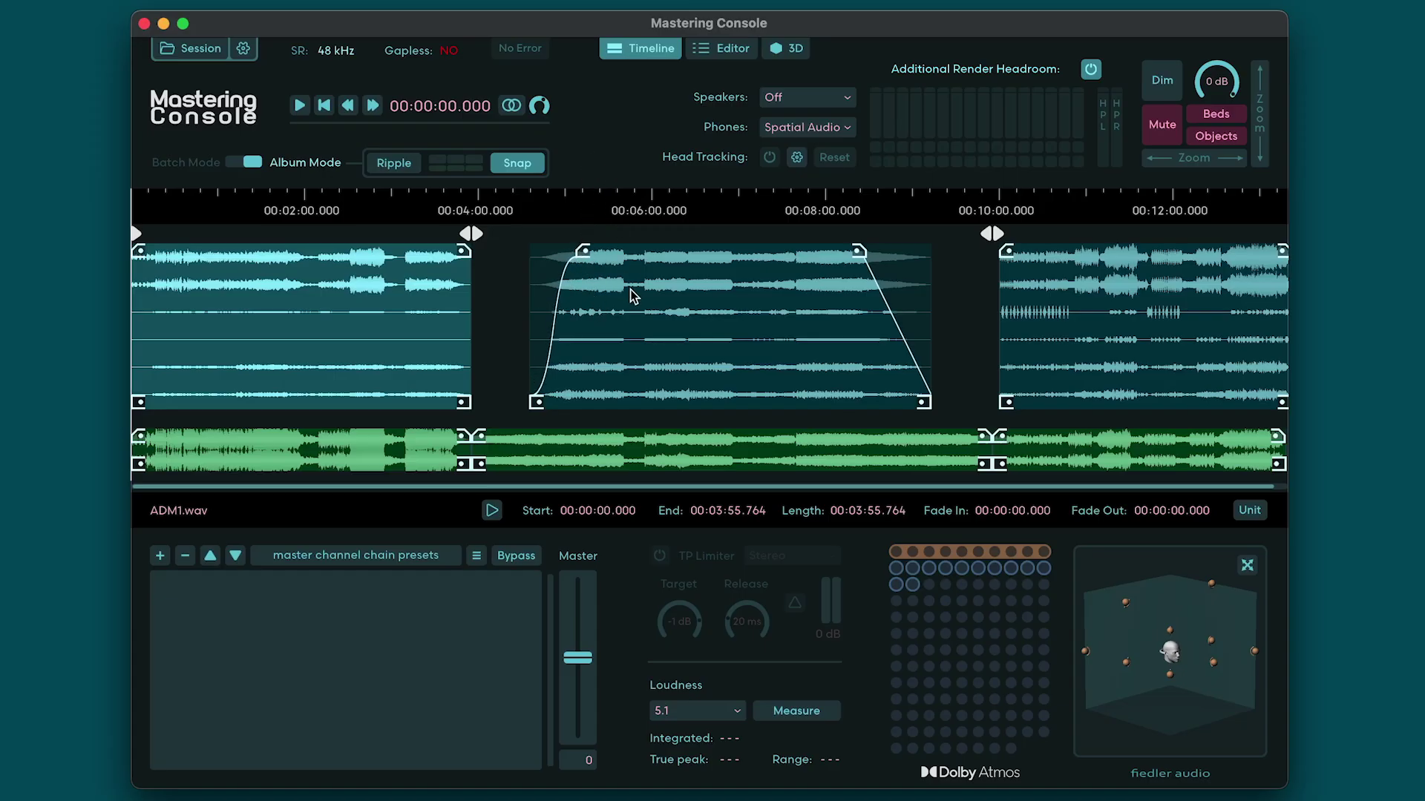
{"action": "left_click", "coordinate": [630, 289]}
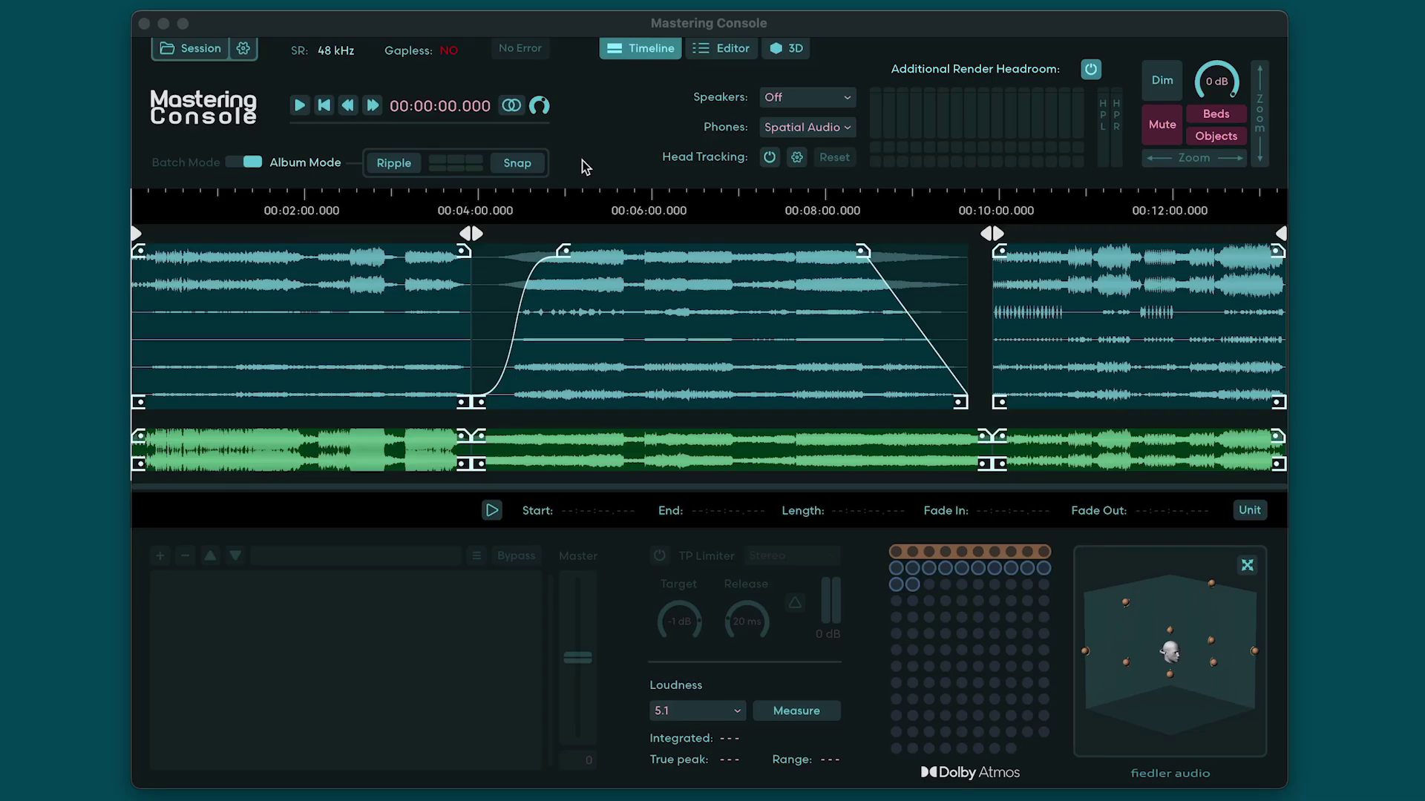
Add the gravitas MDS plug-in to ADM1.wav's master channel chain.
{"action": "left_click", "coordinate": [305, 294]}
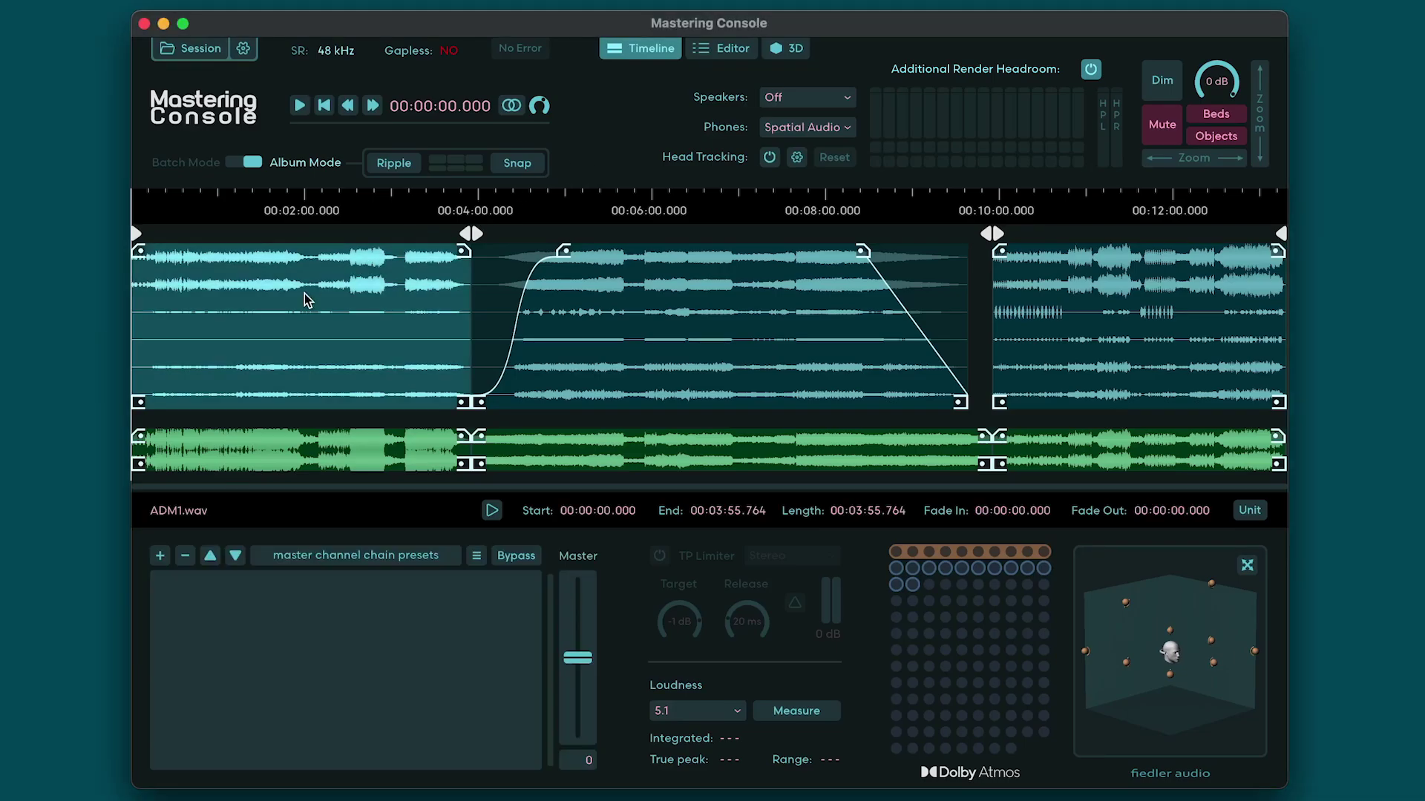
{"action": "left_click", "coordinate": [296, 470]}
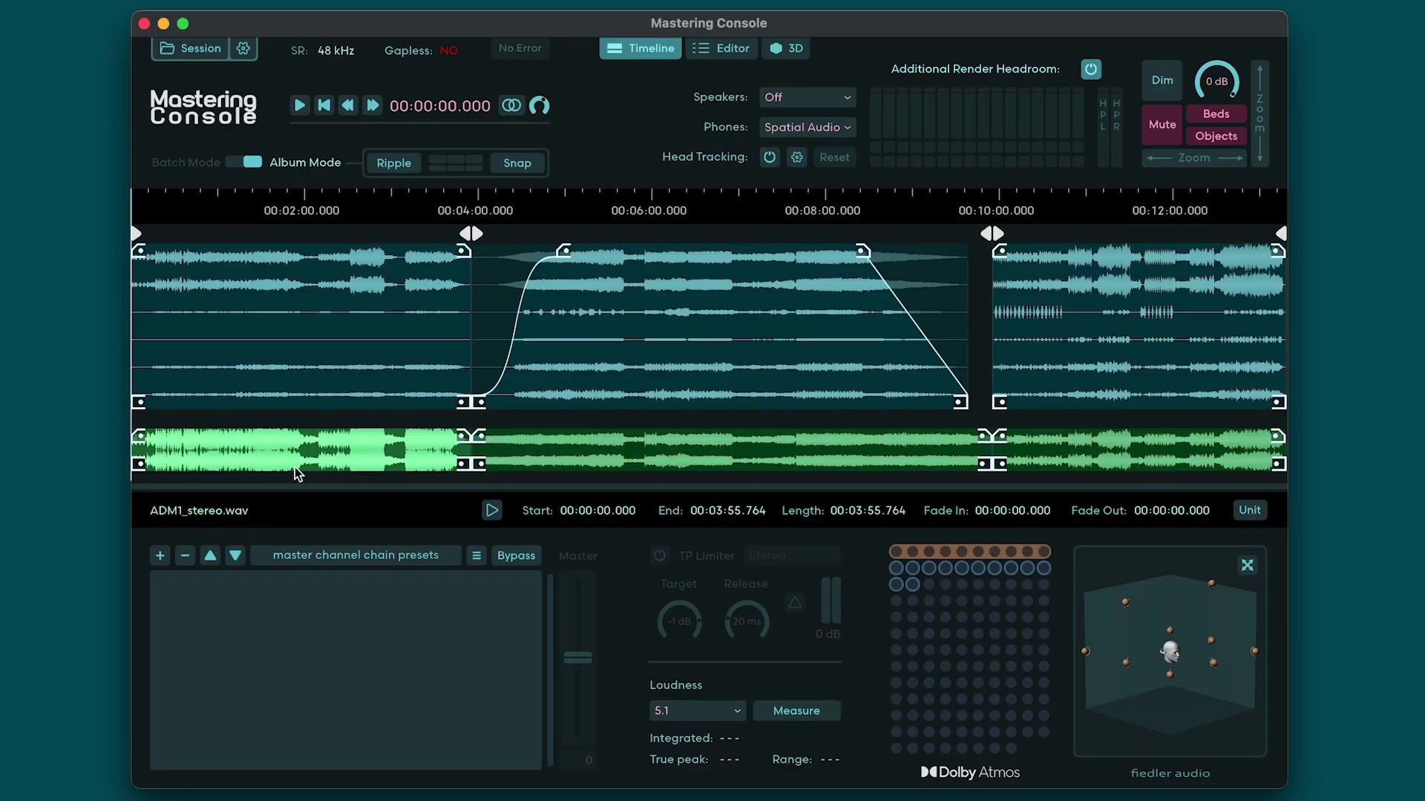
{"action": "left_click", "coordinate": [301, 366]}
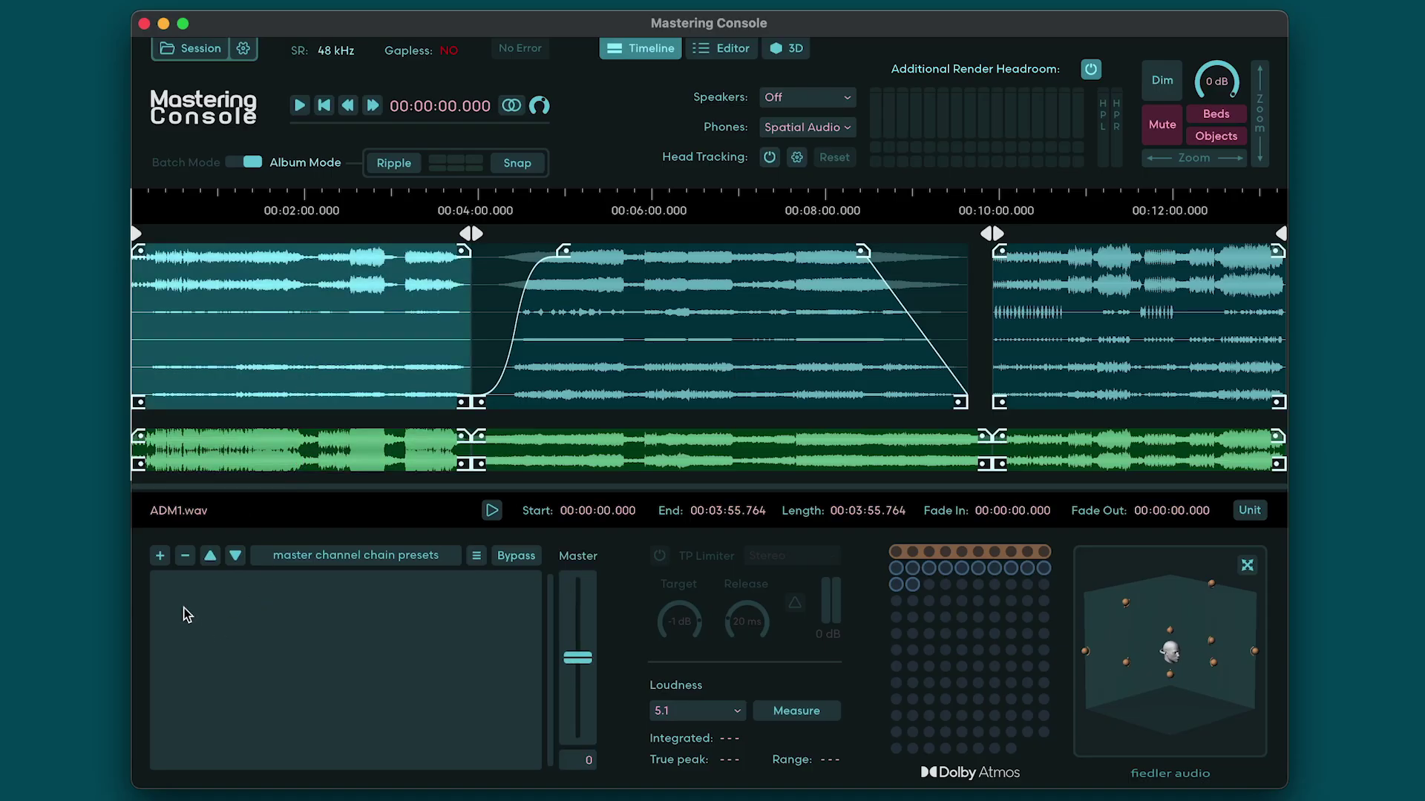
{"action": "left_click", "coordinate": [160, 557]}
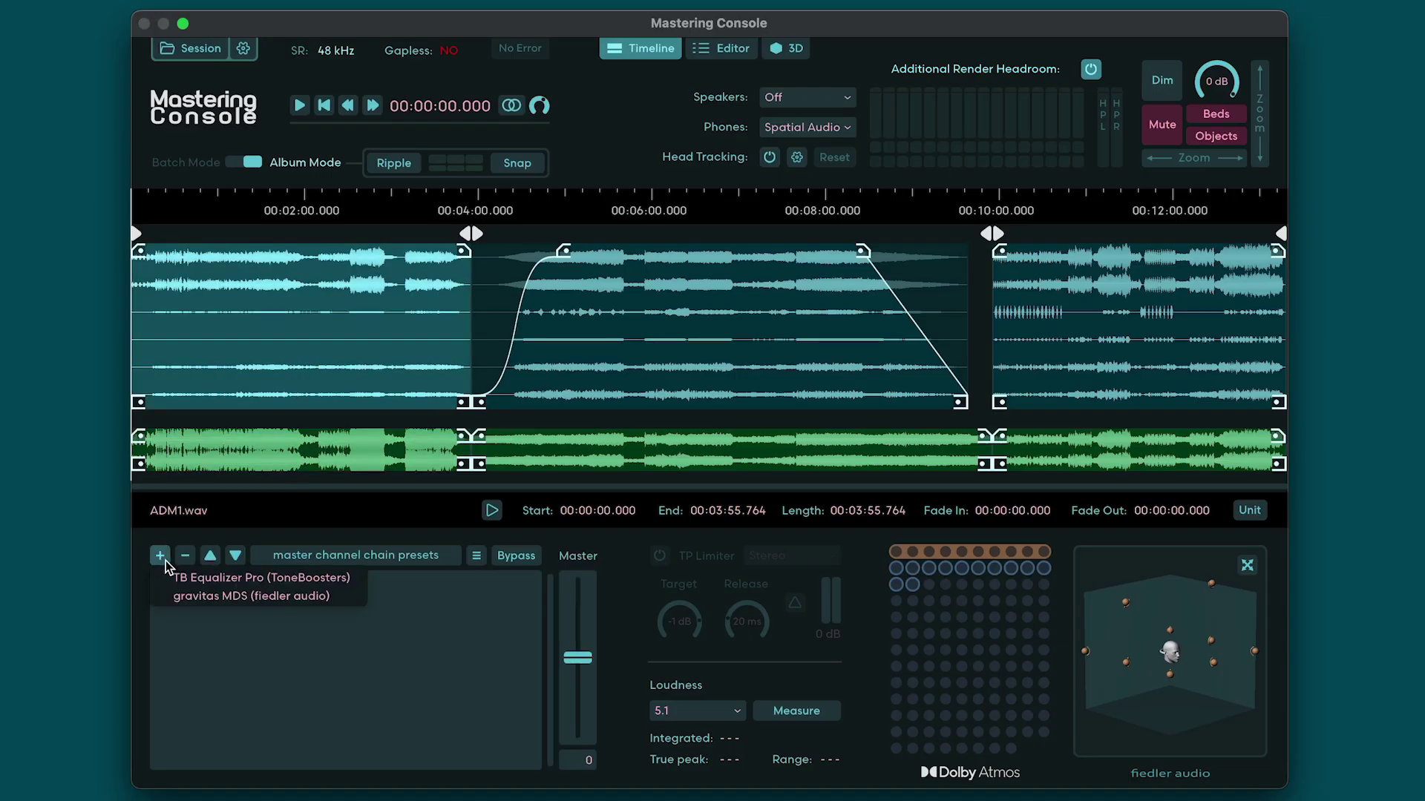
{"action": "left_click", "coordinate": [191, 597]}
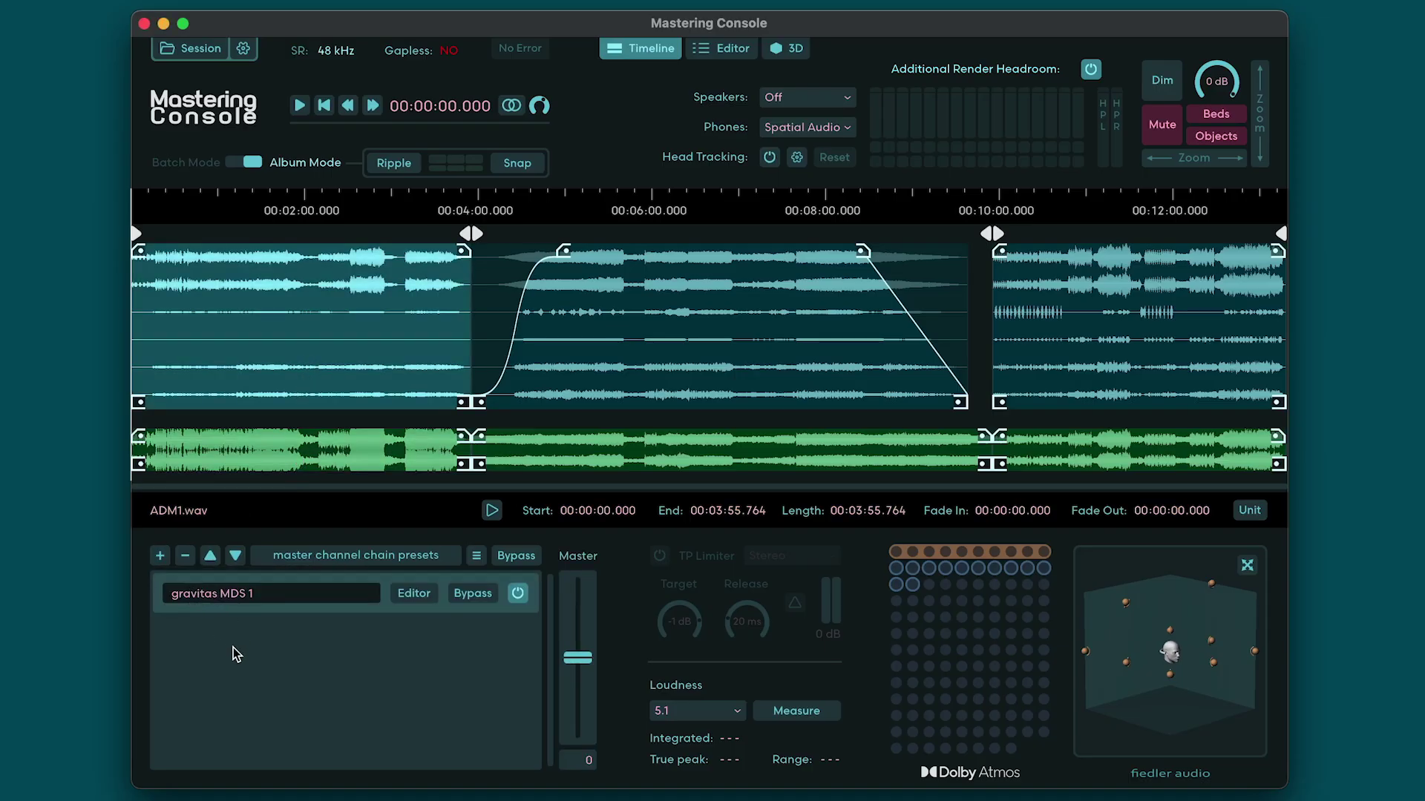
Add gravitas MDS from the Fiedler Audio submenu to ADM1_stereo.wav, then reselect ADM1.wav.
{"action": "left_click", "coordinate": [261, 460]}
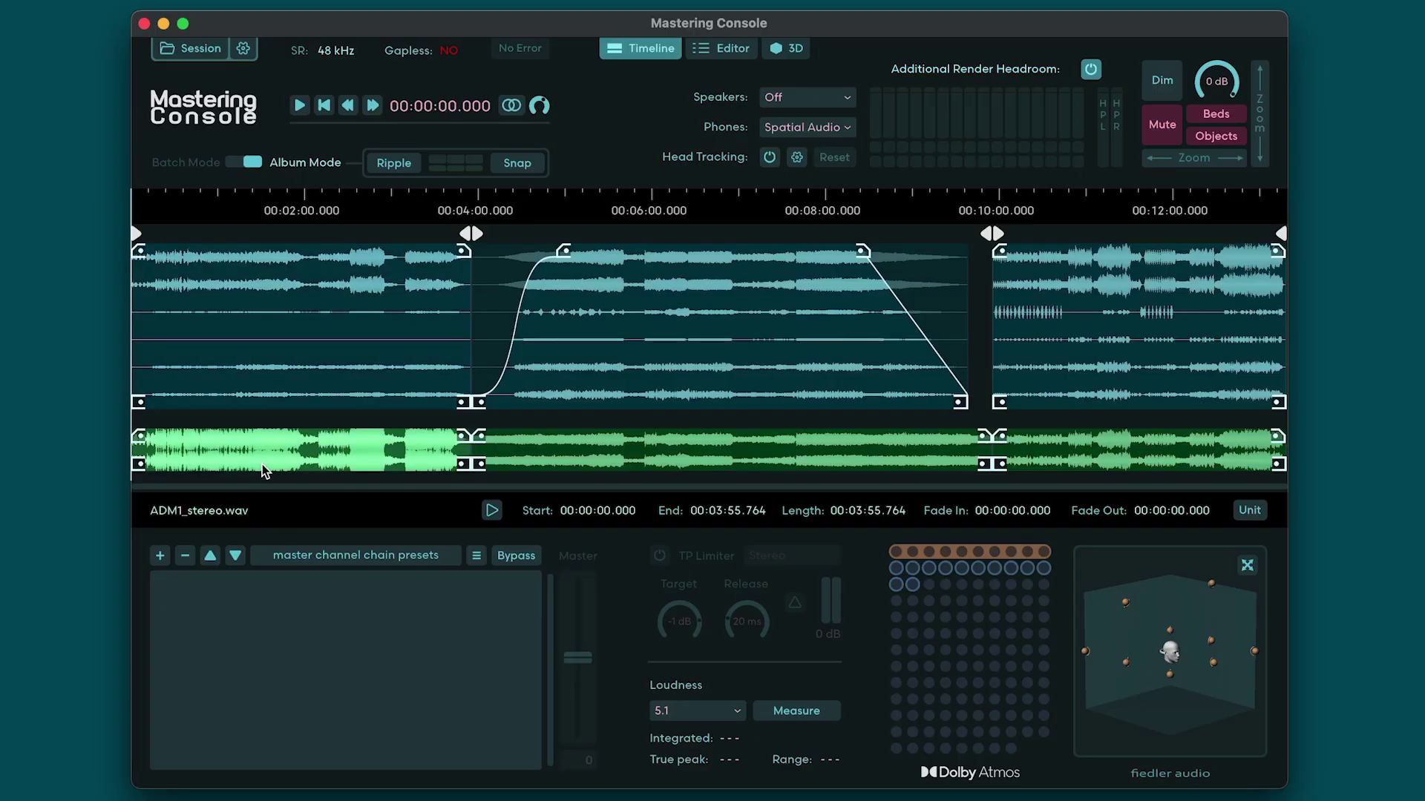
{"action": "left_click", "coordinate": [160, 556]}
{"action": "mouse_move", "coordinate": [254, 372]}
{"action": "left_click", "coordinate": [395, 449]}
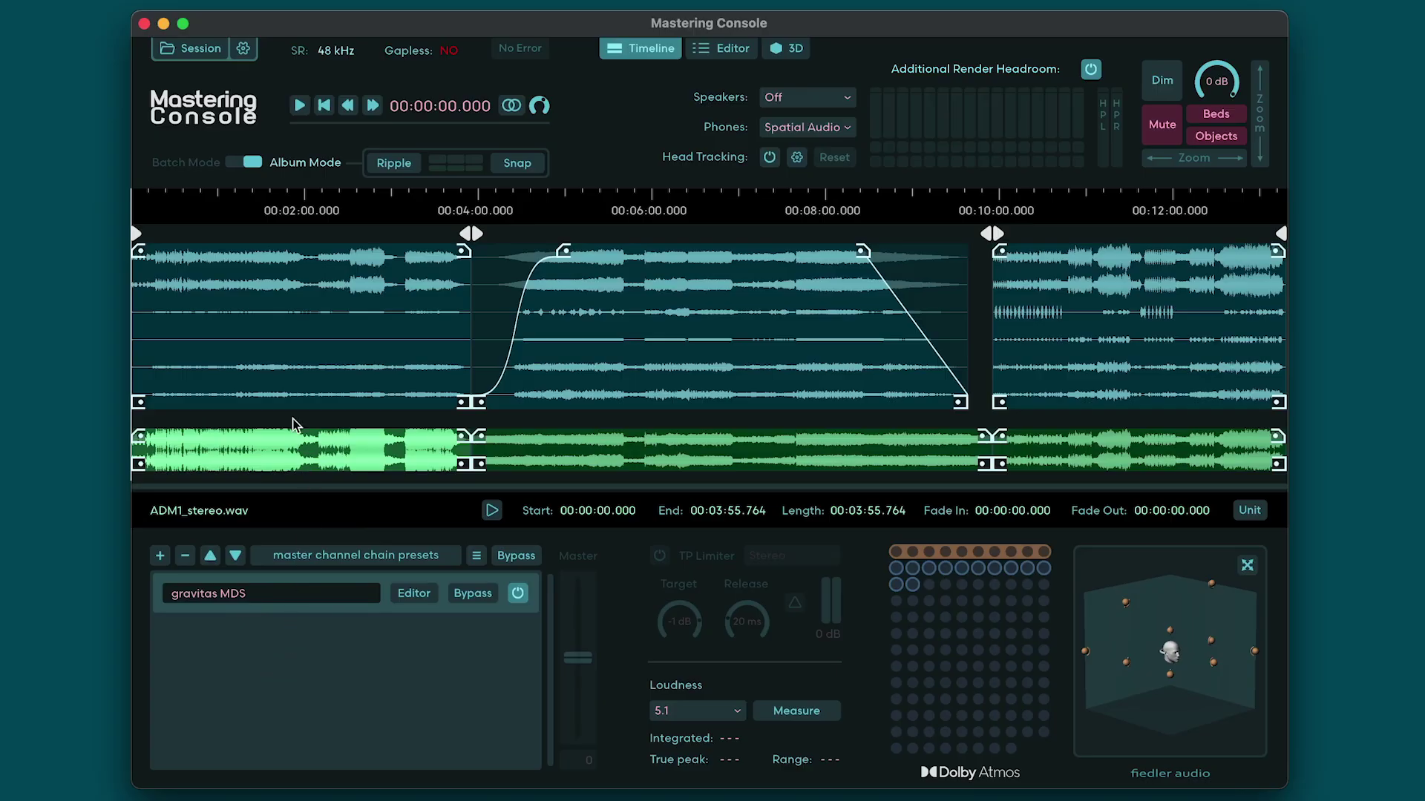
{"action": "left_click", "coordinate": [313, 386]}
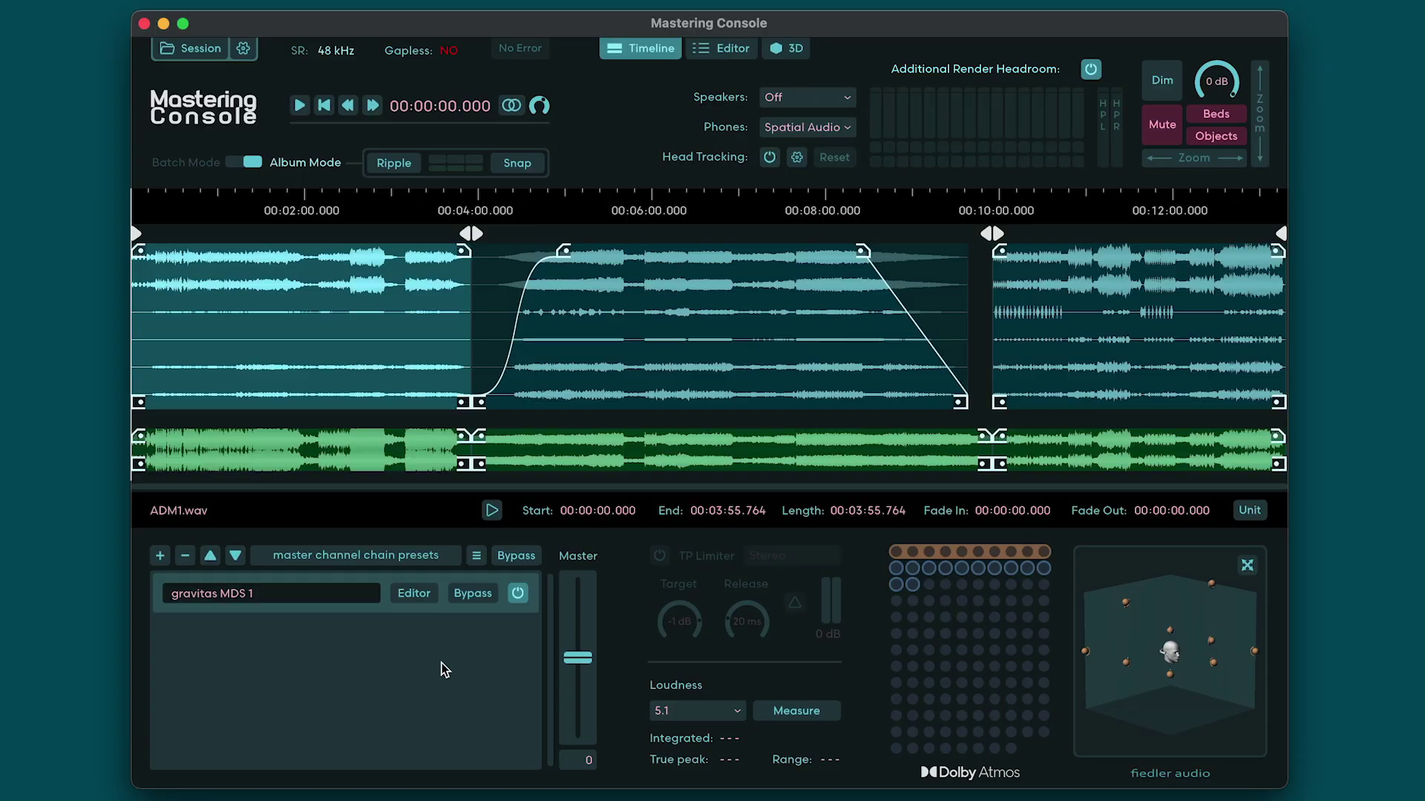
In Loudness Management, measure all tracks, auto-adjust as a group, auto-engage limiters, and toggle ADM2's limiter.
{"action": "left_click", "coordinate": [804, 712]}
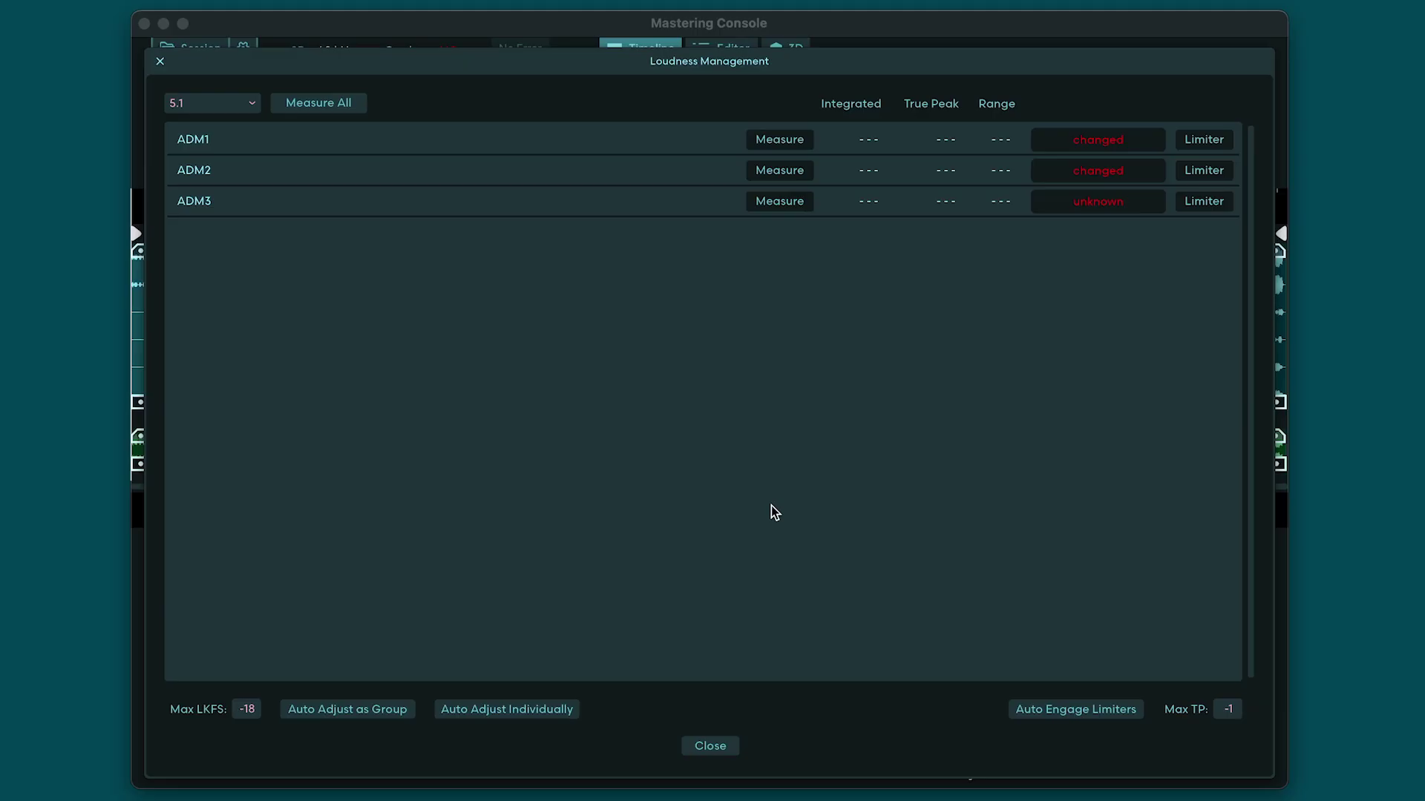
{"action": "left_click", "coordinate": [779, 138]}
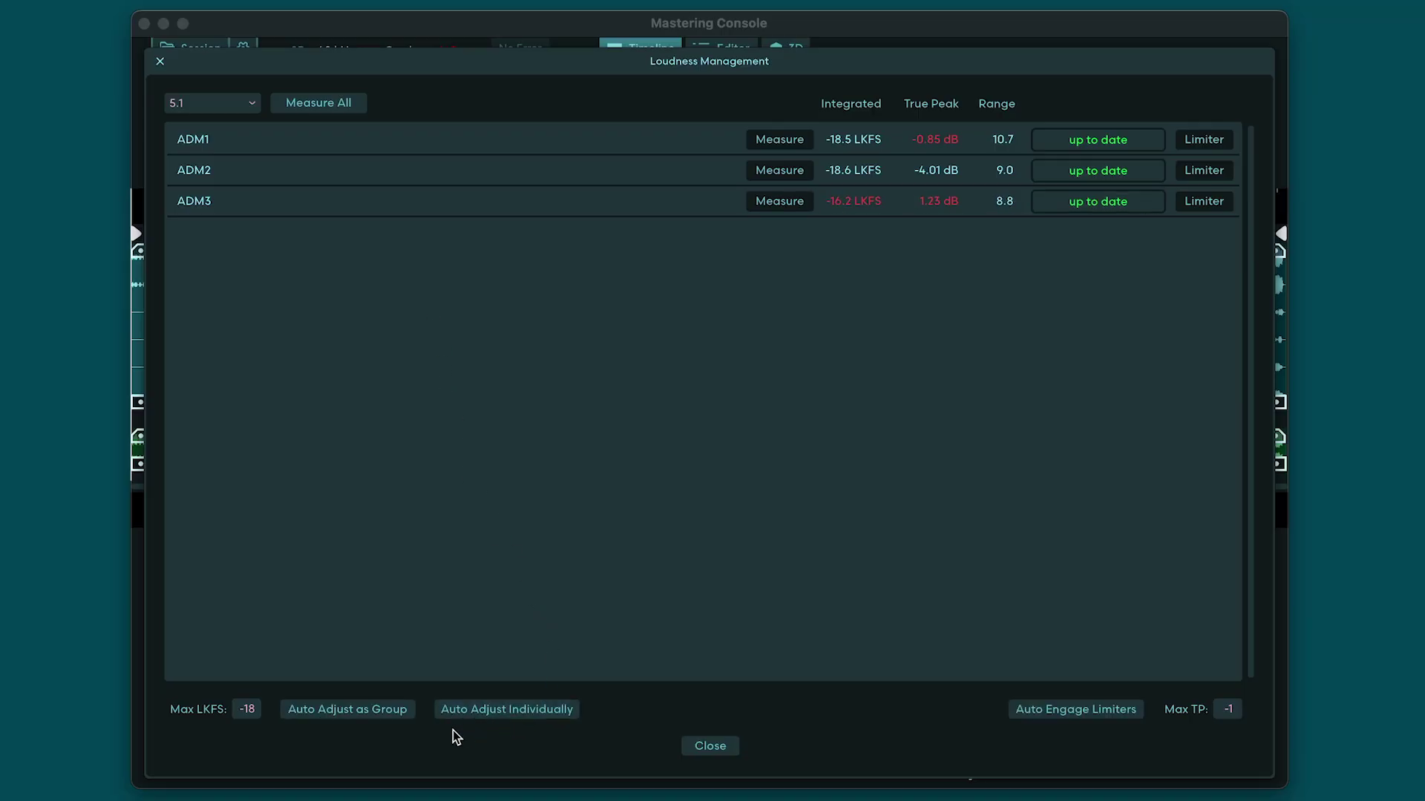
{"action": "left_click", "coordinate": [390, 716]}
{"action": "left_click", "coordinate": [1105, 718]}
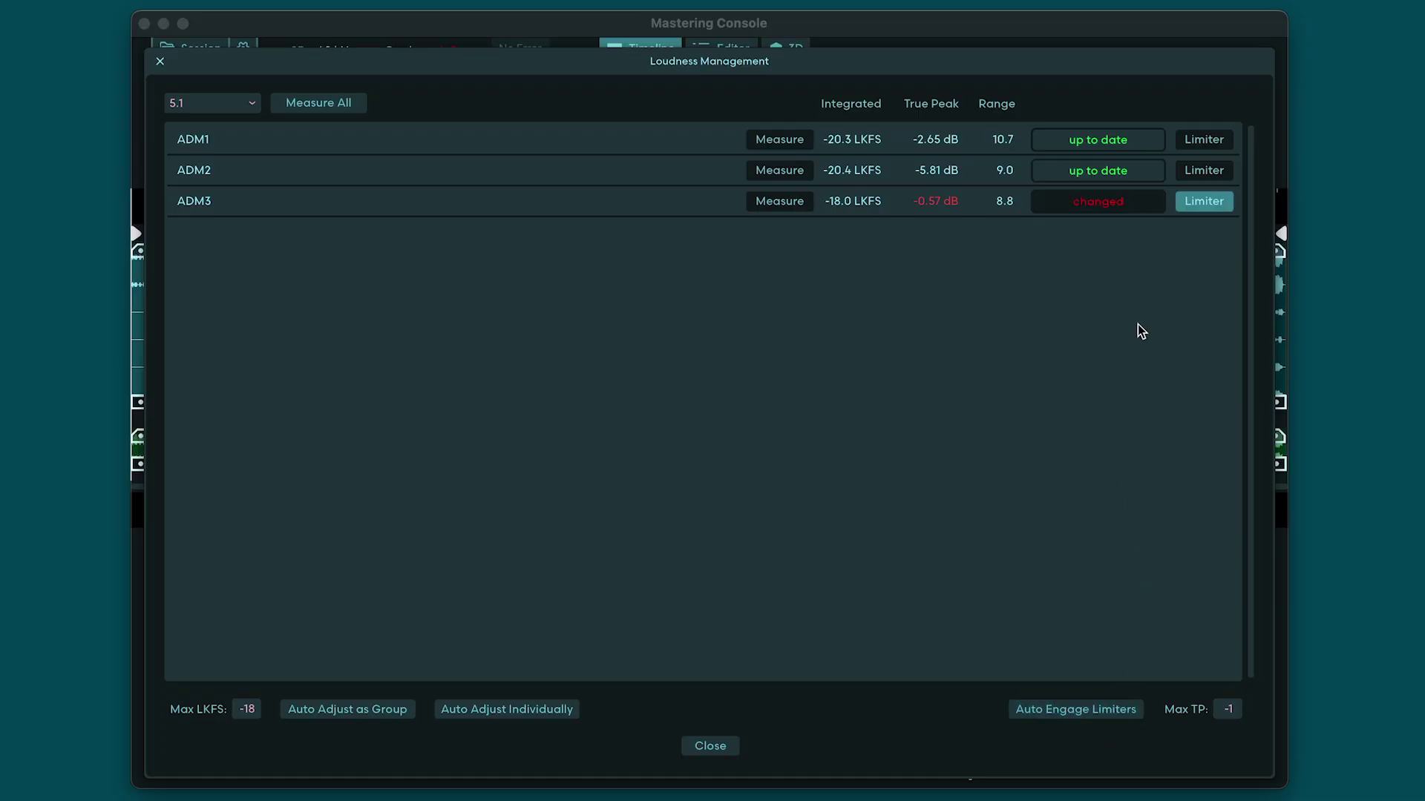
{"action": "left_click", "coordinate": [1199, 170]}
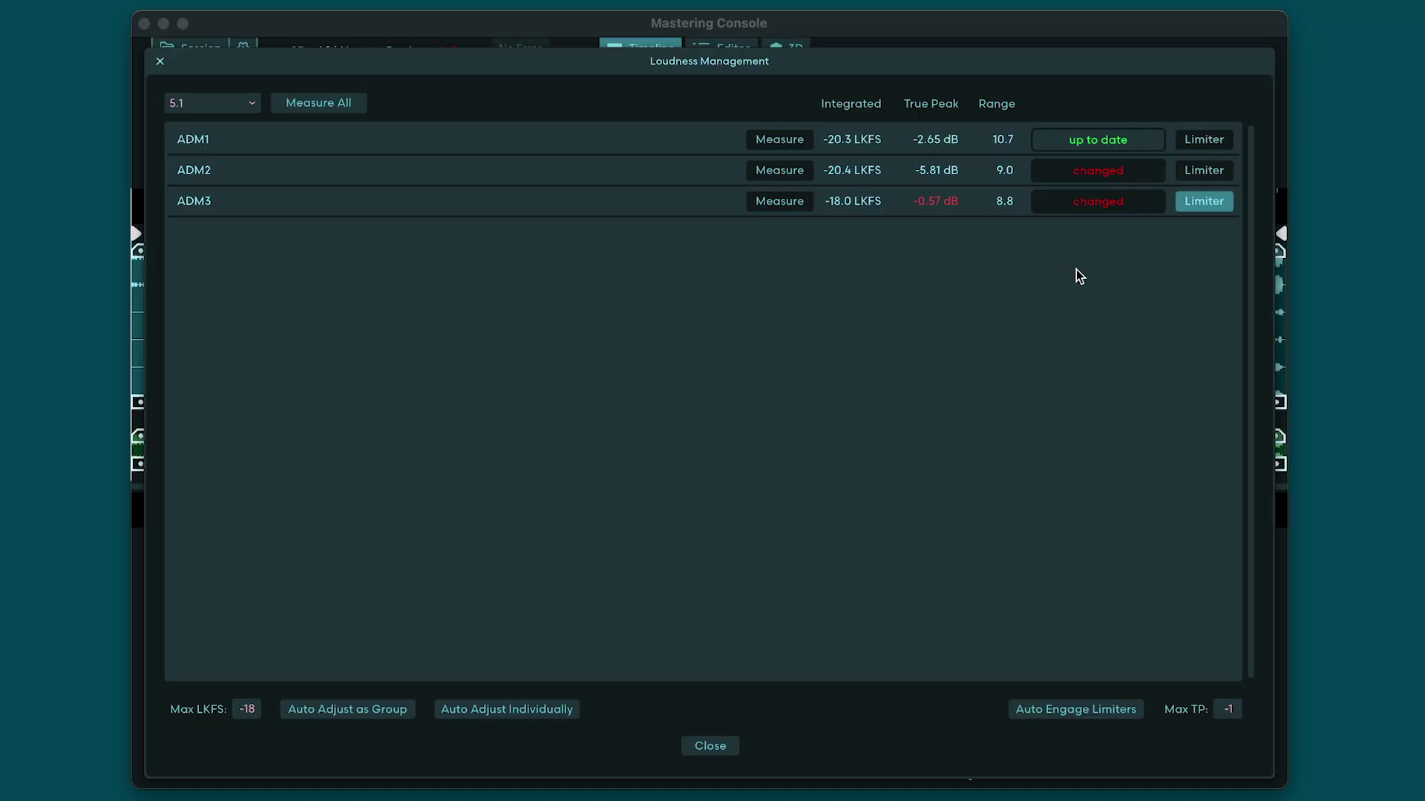
Close Loudness Management and switch on ADM1's true-peak limiter at -1 dB target, 20 ms release.
{"action": "left_click", "coordinate": [161, 61]}
{"action": "left_click", "coordinate": [425, 234]}
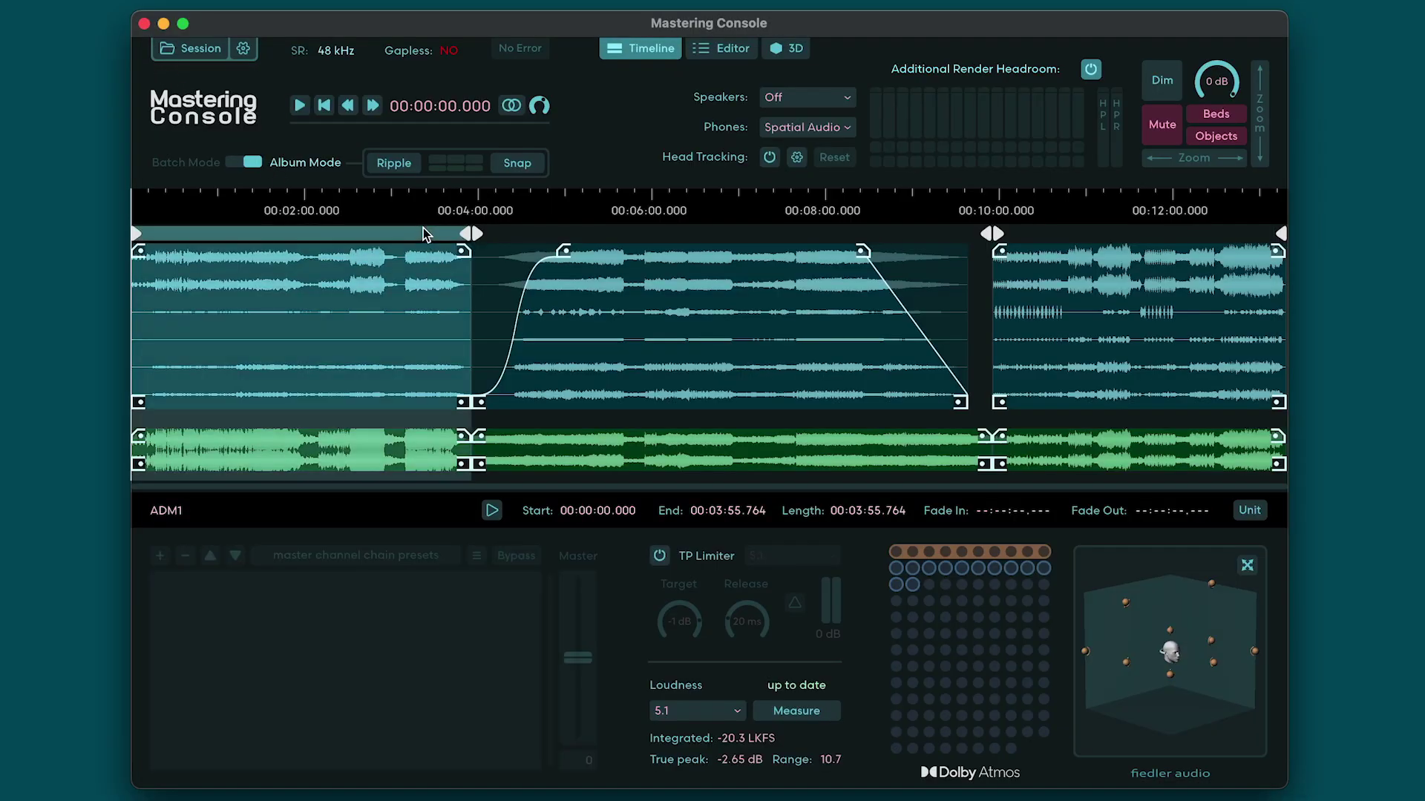
{"action": "left_click", "coordinate": [659, 557]}
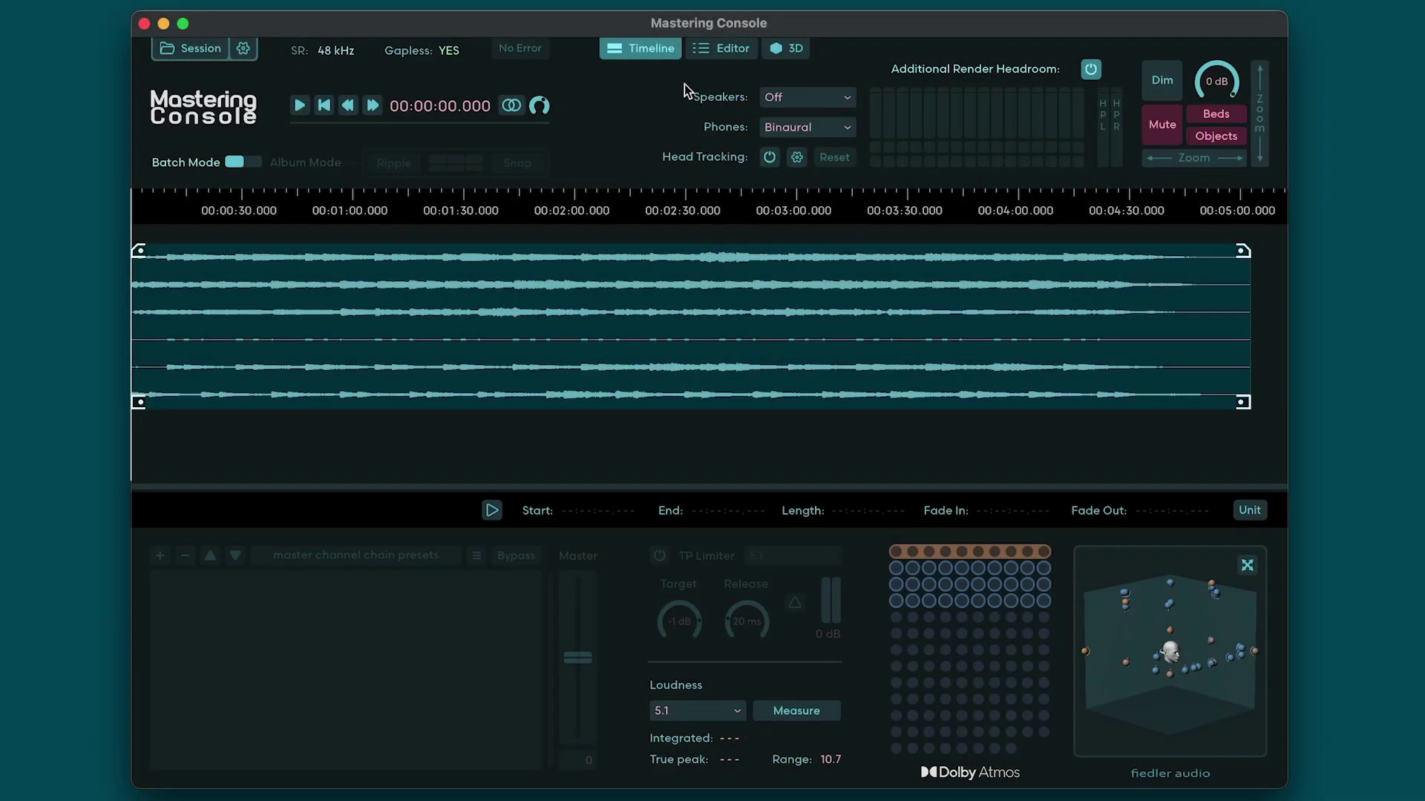
In the channel Editor, keep channel 1's binaural mode at Mid and switch off Object channel 13.
{"action": "left_click", "coordinate": [704, 48]}
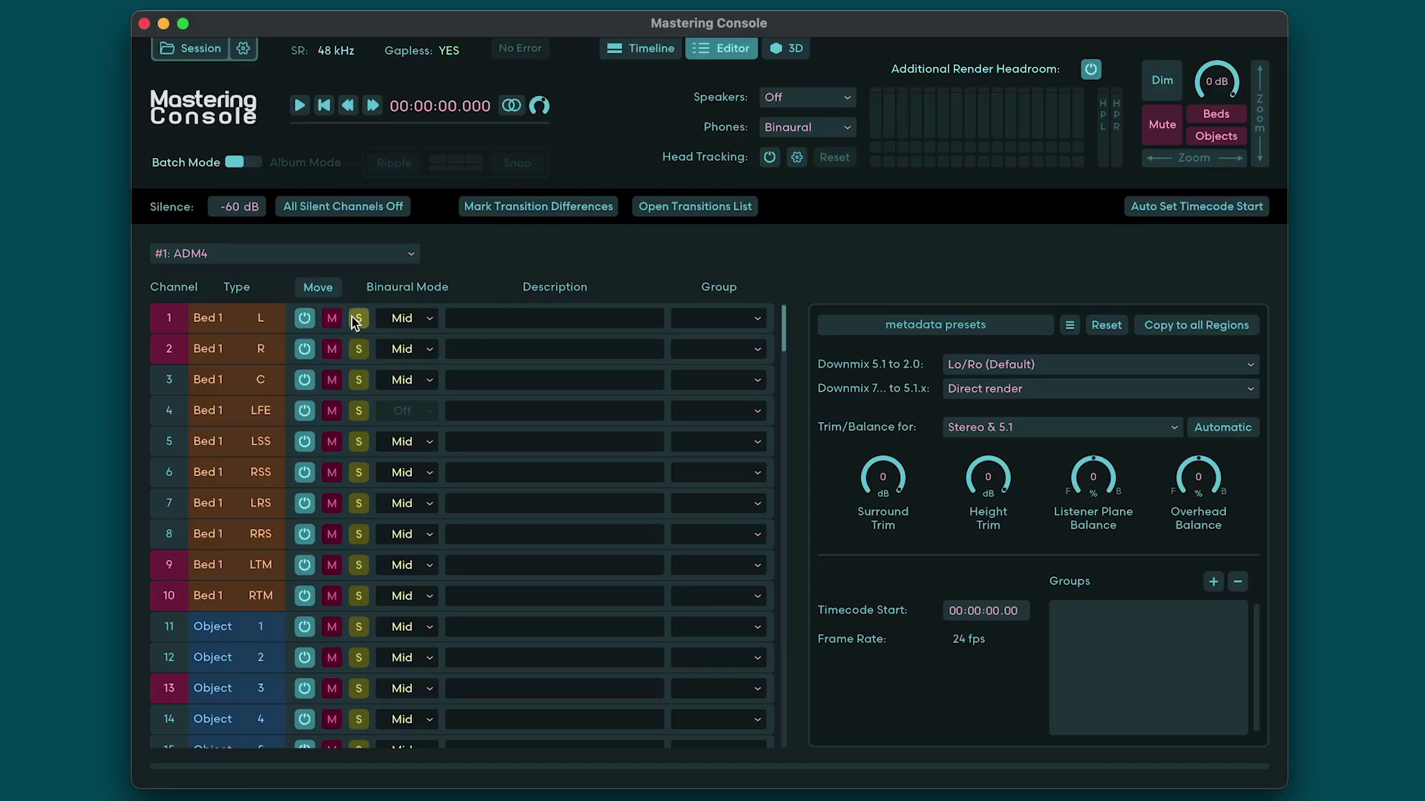
{"action": "left_click", "coordinate": [399, 320]}
{"action": "left_click", "coordinate": [400, 325]}
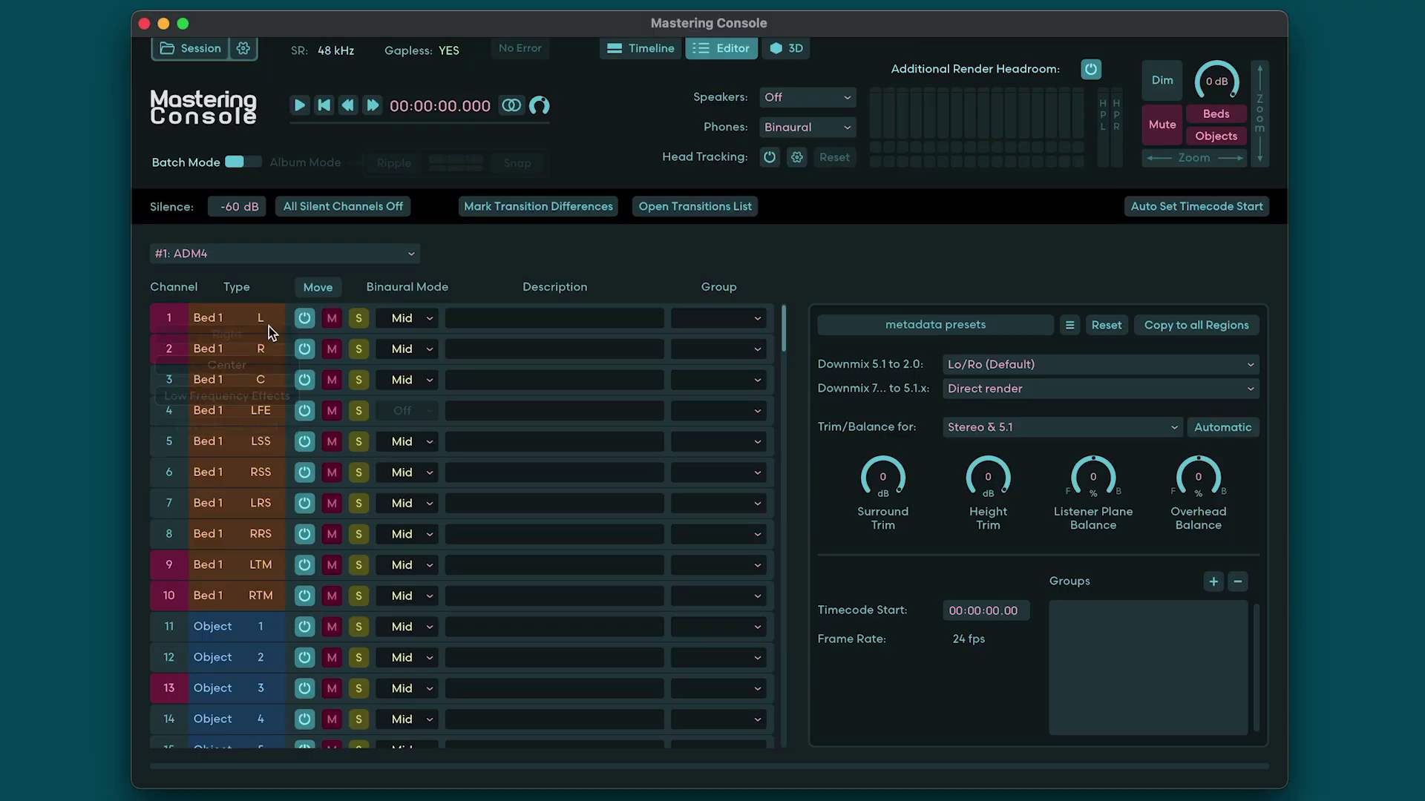
{"action": "left_click", "coordinate": [340, 212]}
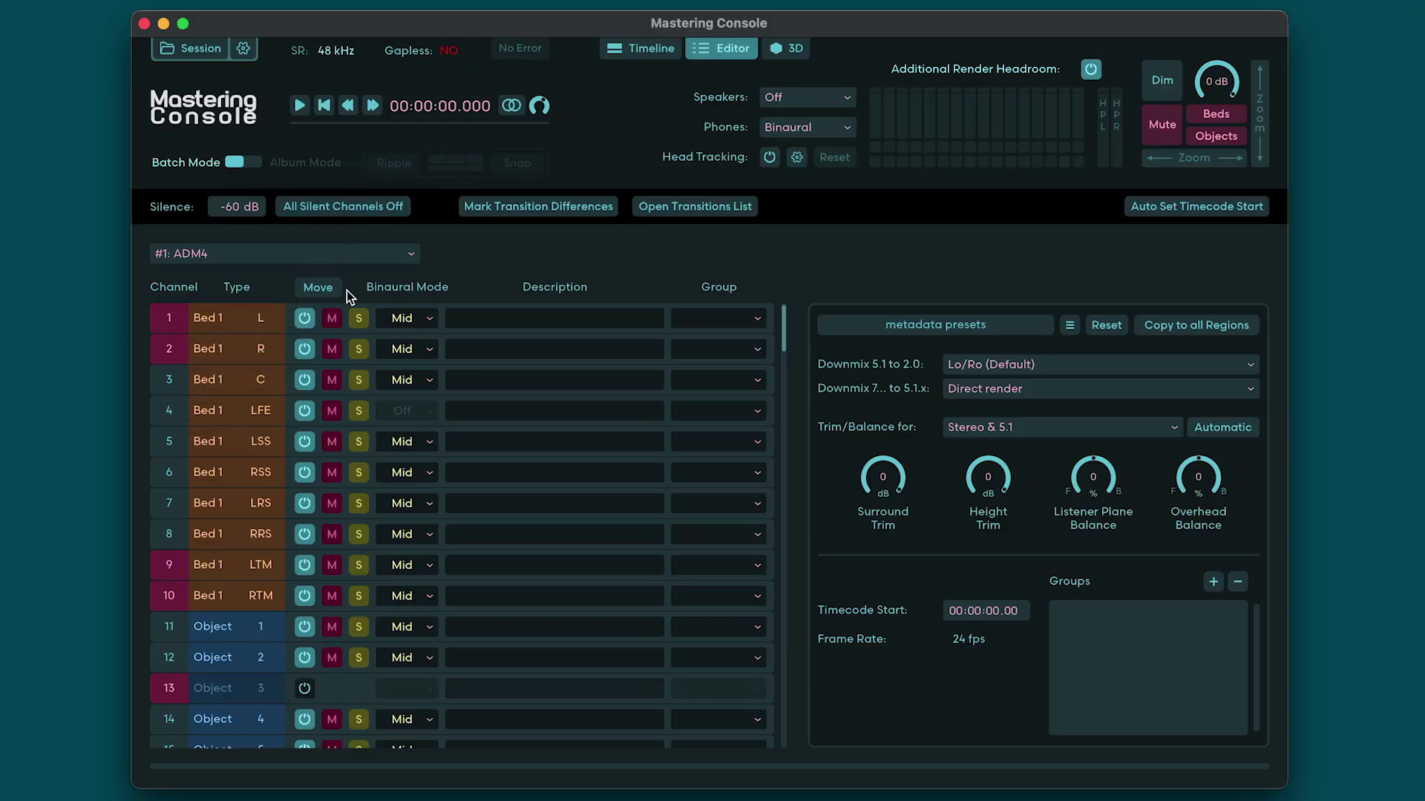
{"action": "scroll", "coordinate": [282, 473], "scroll_direction": "down", "scroll_amount": 5}
{"action": "scroll", "coordinate": [278, 467], "scroll_direction": "down", "scroll_amount": 5}
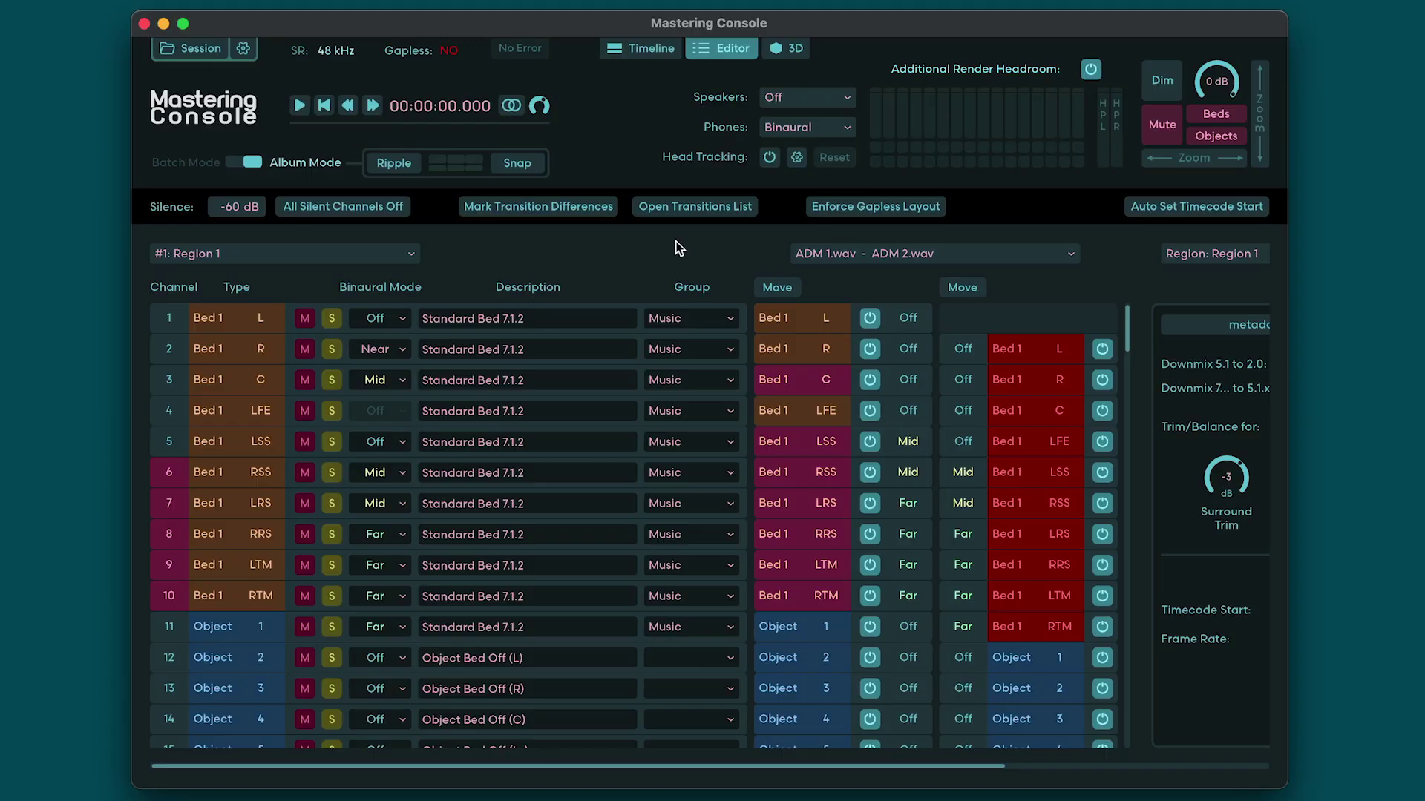
{"action": "left_click", "coordinate": [964, 254]}
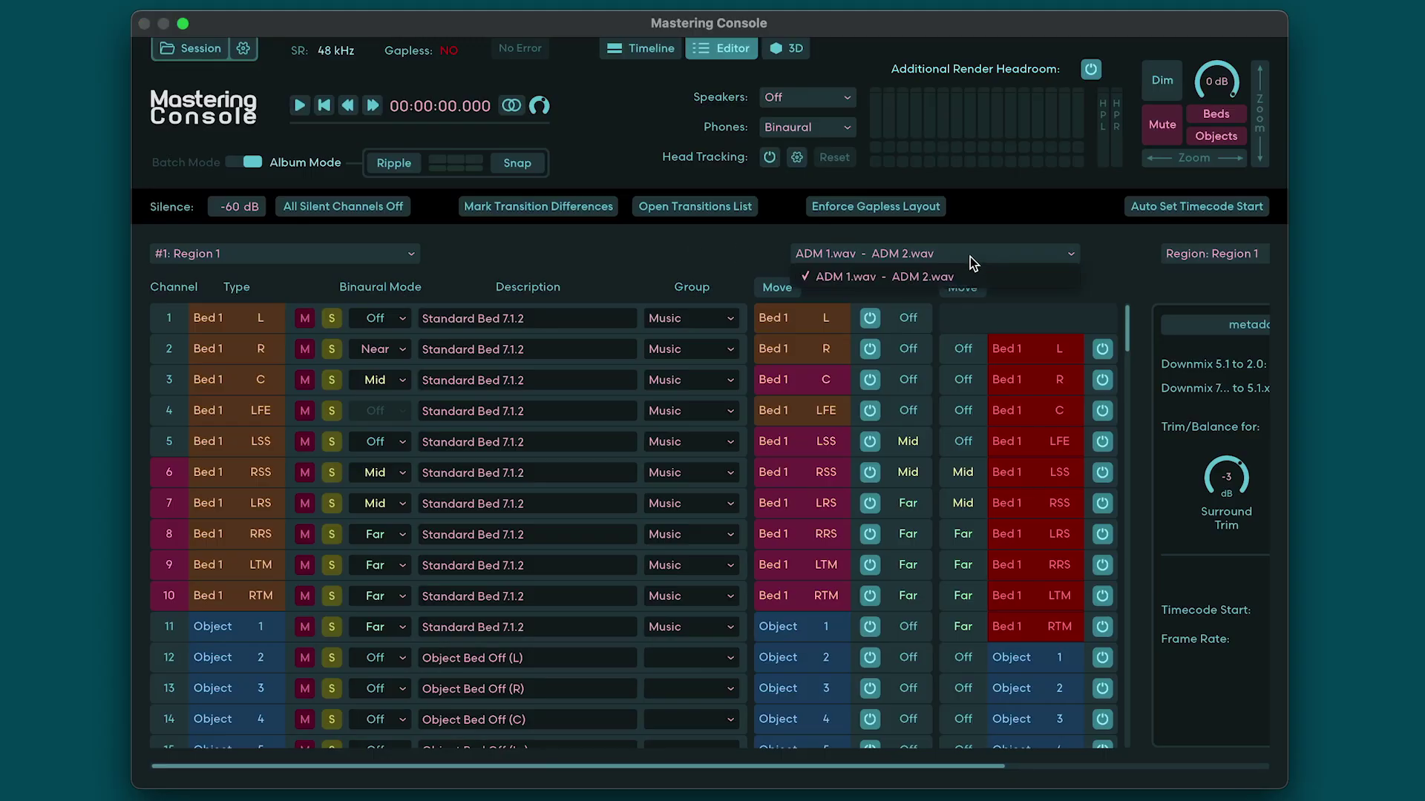
{"action": "left_click", "coordinate": [969, 273]}
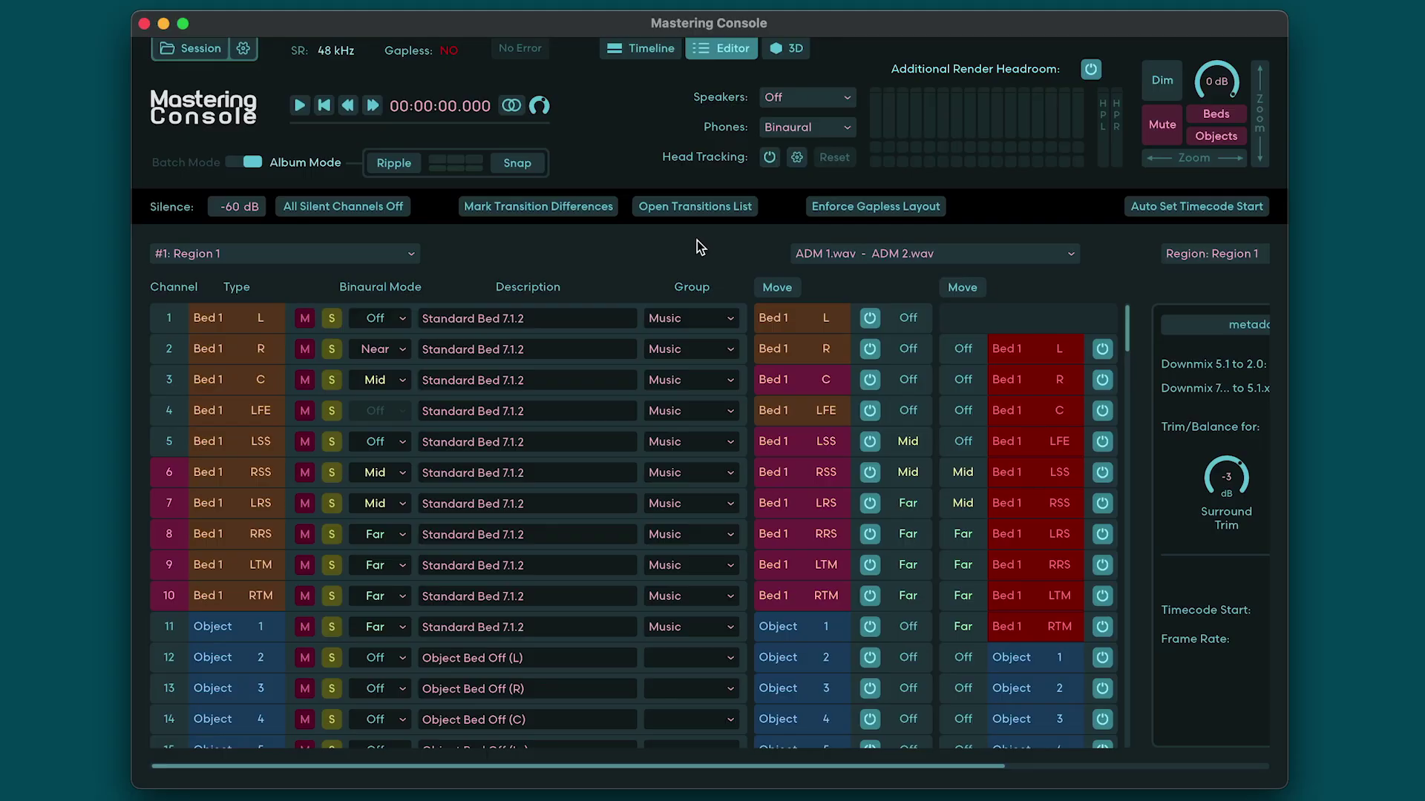
Move ADM 2.wav's Bed 1 channels L–RTM to start at Channel 1, leaving row 11 empty.
{"action": "left_click", "coordinate": [963, 347]}
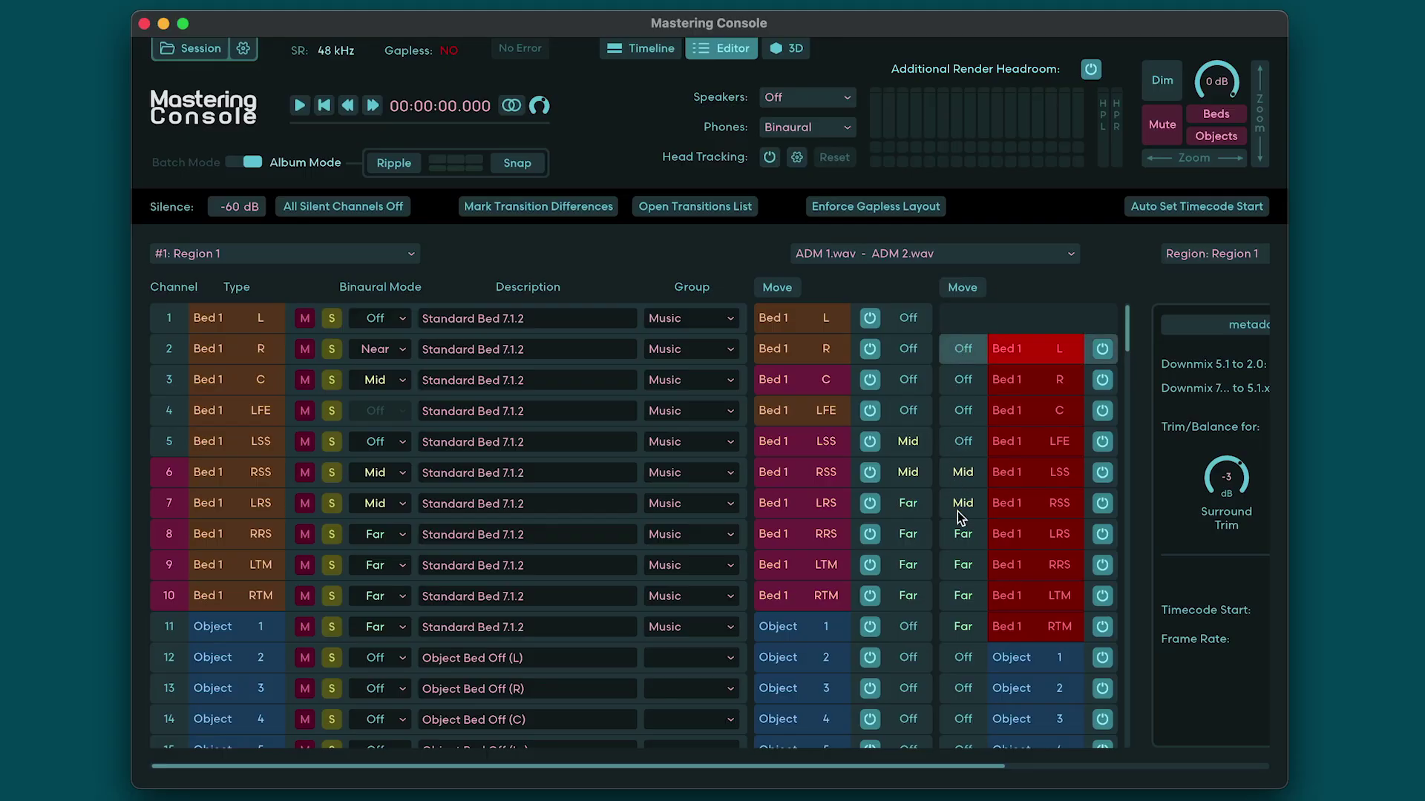
{"action": "left_click", "coordinate": [966, 626], "text": "shift"}
{"action": "left_click", "coordinate": [962, 288]}
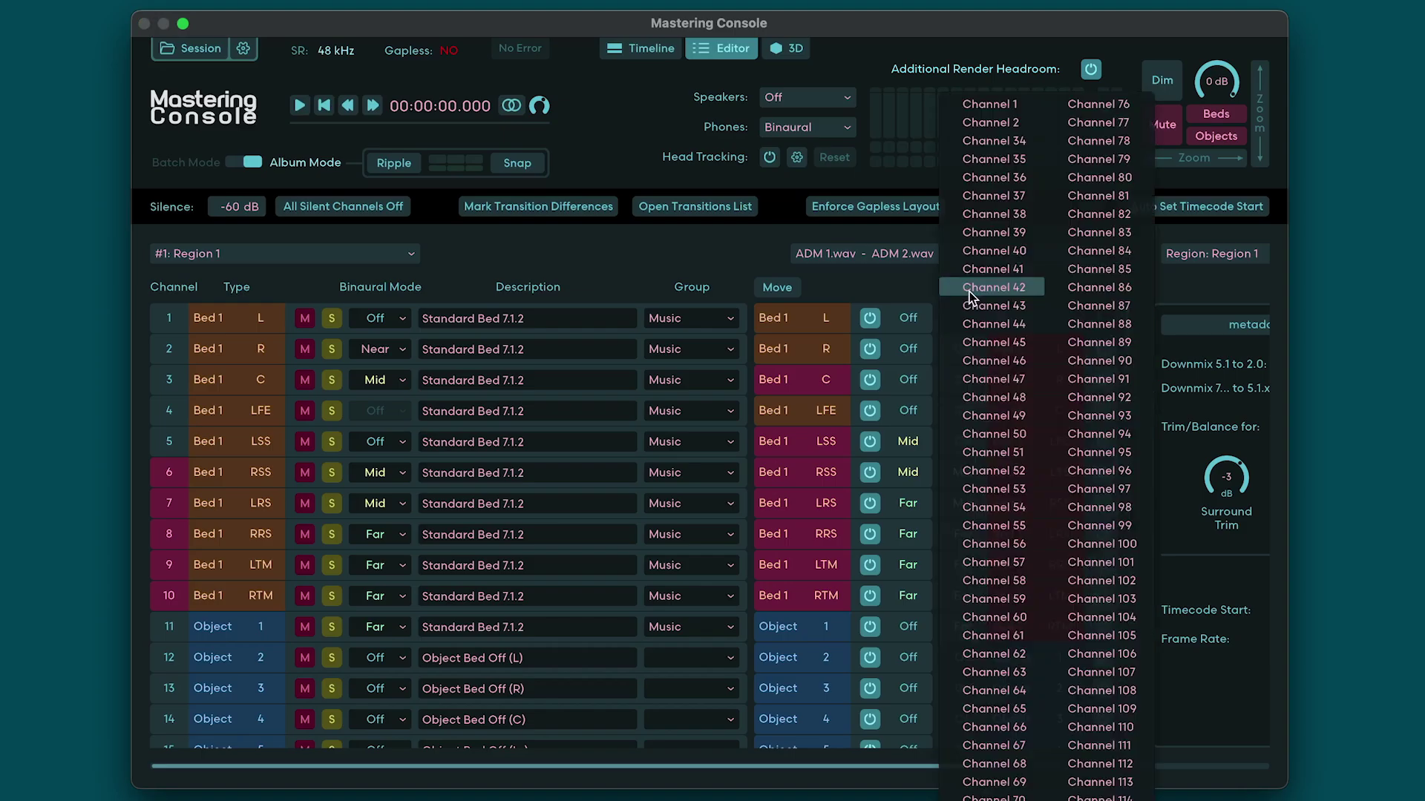
{"action": "left_click", "coordinate": [1012, 104]}
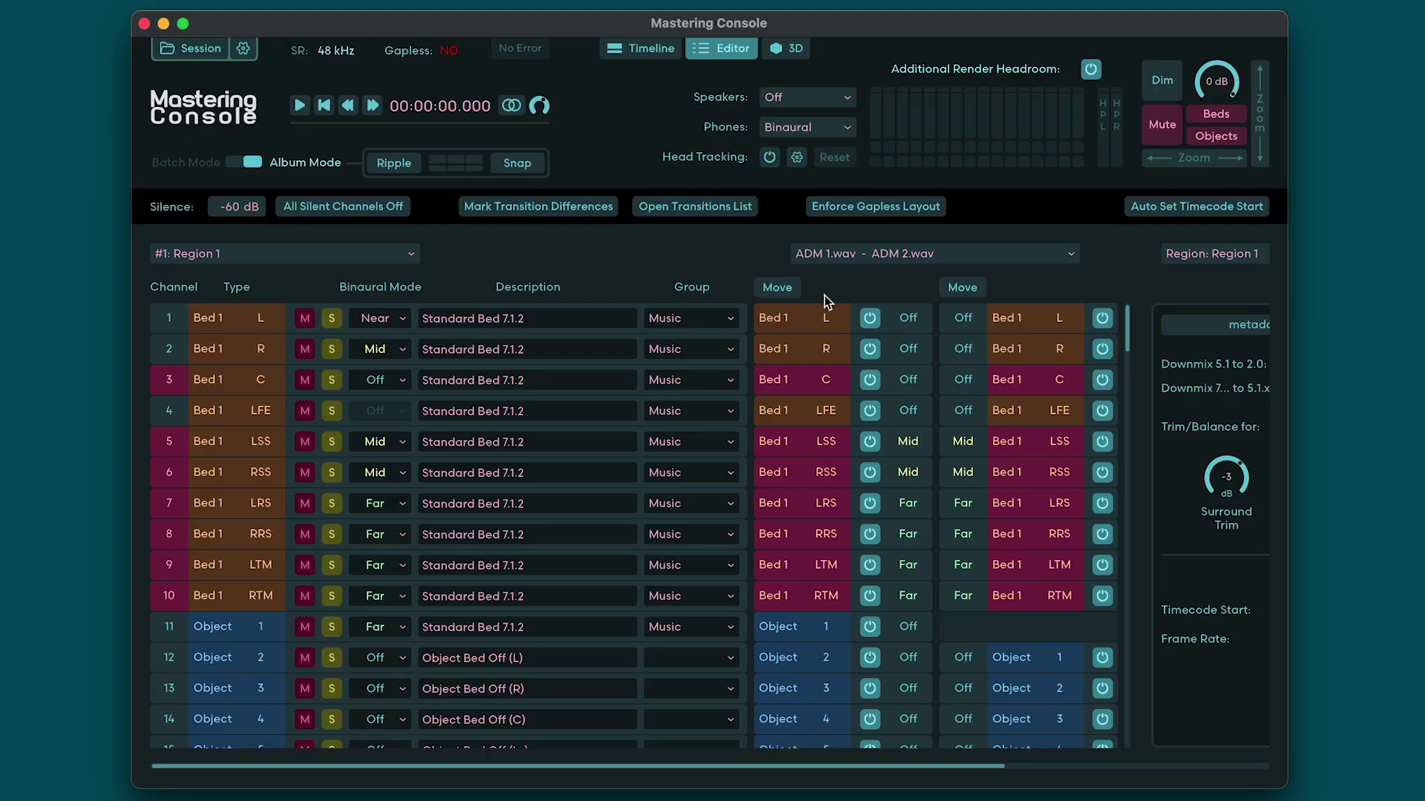
Mark transition differences, review Region 2's transitions list, enforce the gapless layout, and return to Region 1.
{"action": "left_click", "coordinate": [588, 210]}
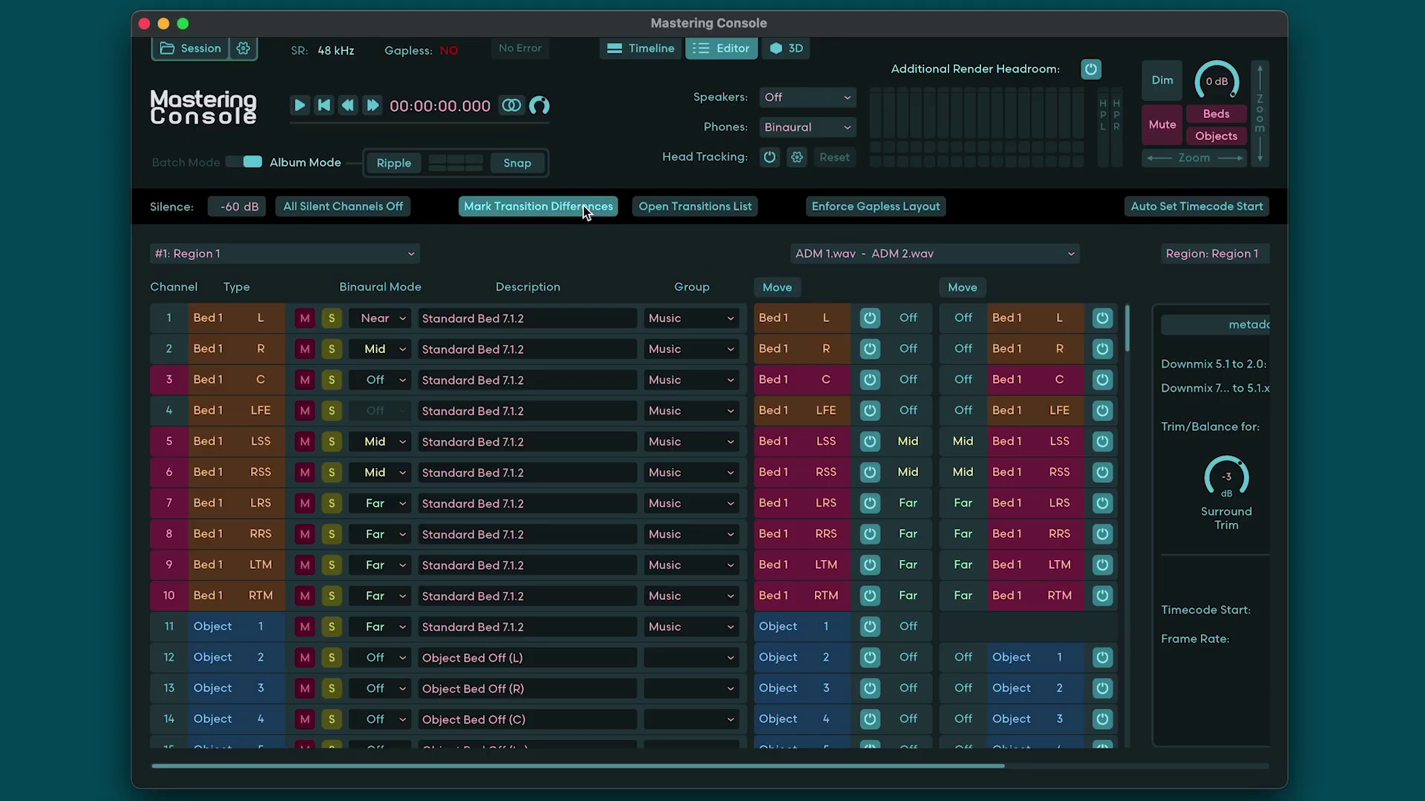
{"action": "left_click", "coordinate": [391, 257]}
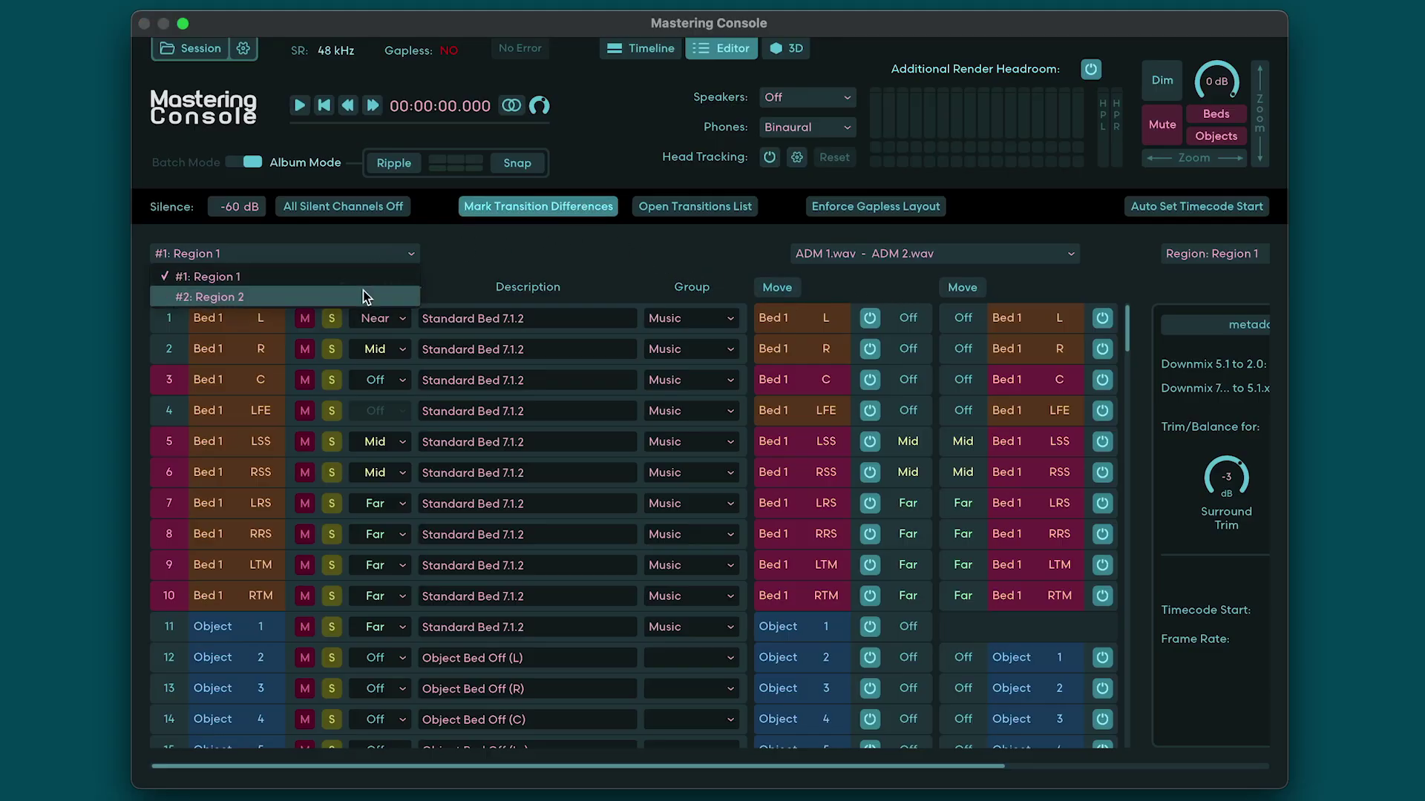
{"action": "left_click", "coordinate": [370, 294]}
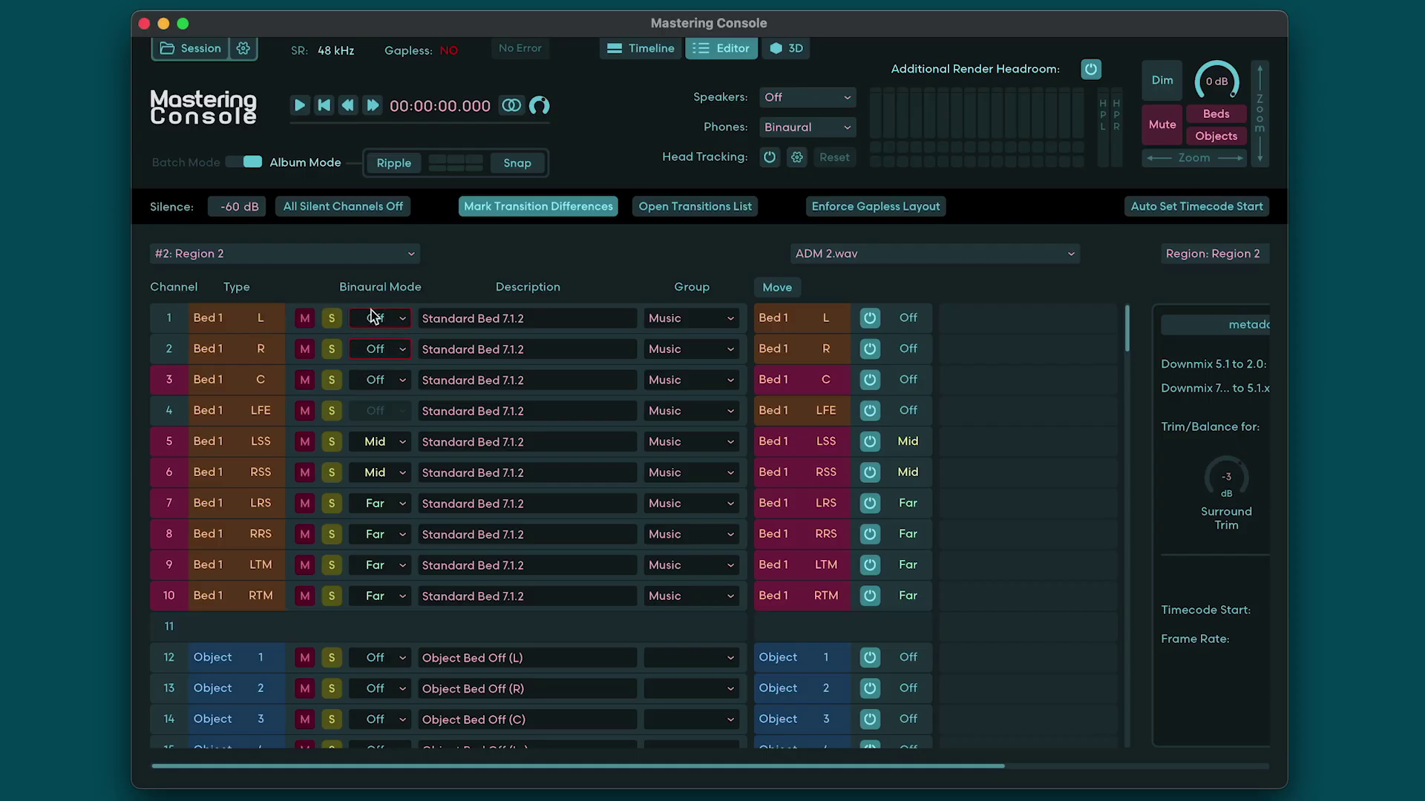
{"action": "left_click", "coordinate": [652, 210]}
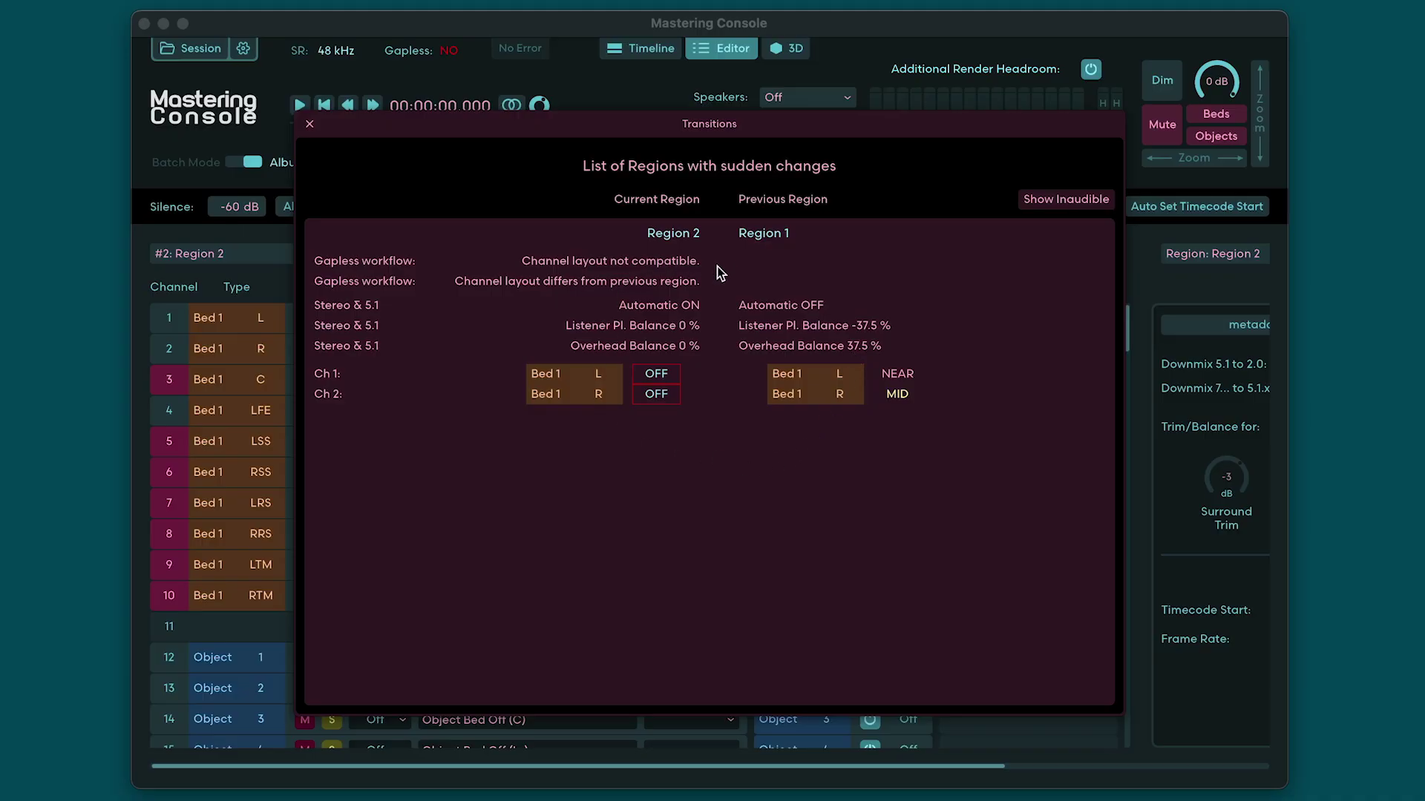
{"action": "left_click", "coordinate": [311, 127]}
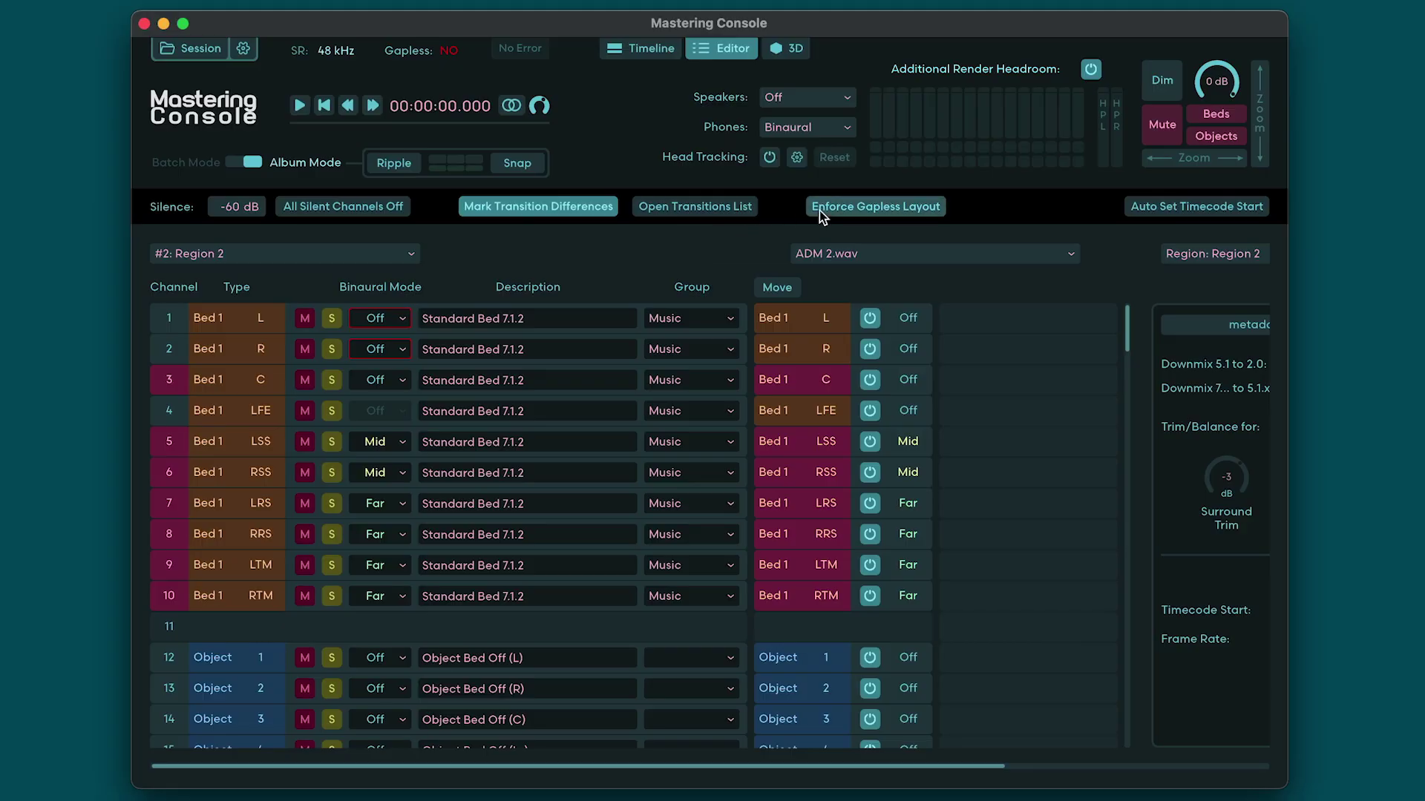
{"action": "left_click", "coordinate": [861, 210]}
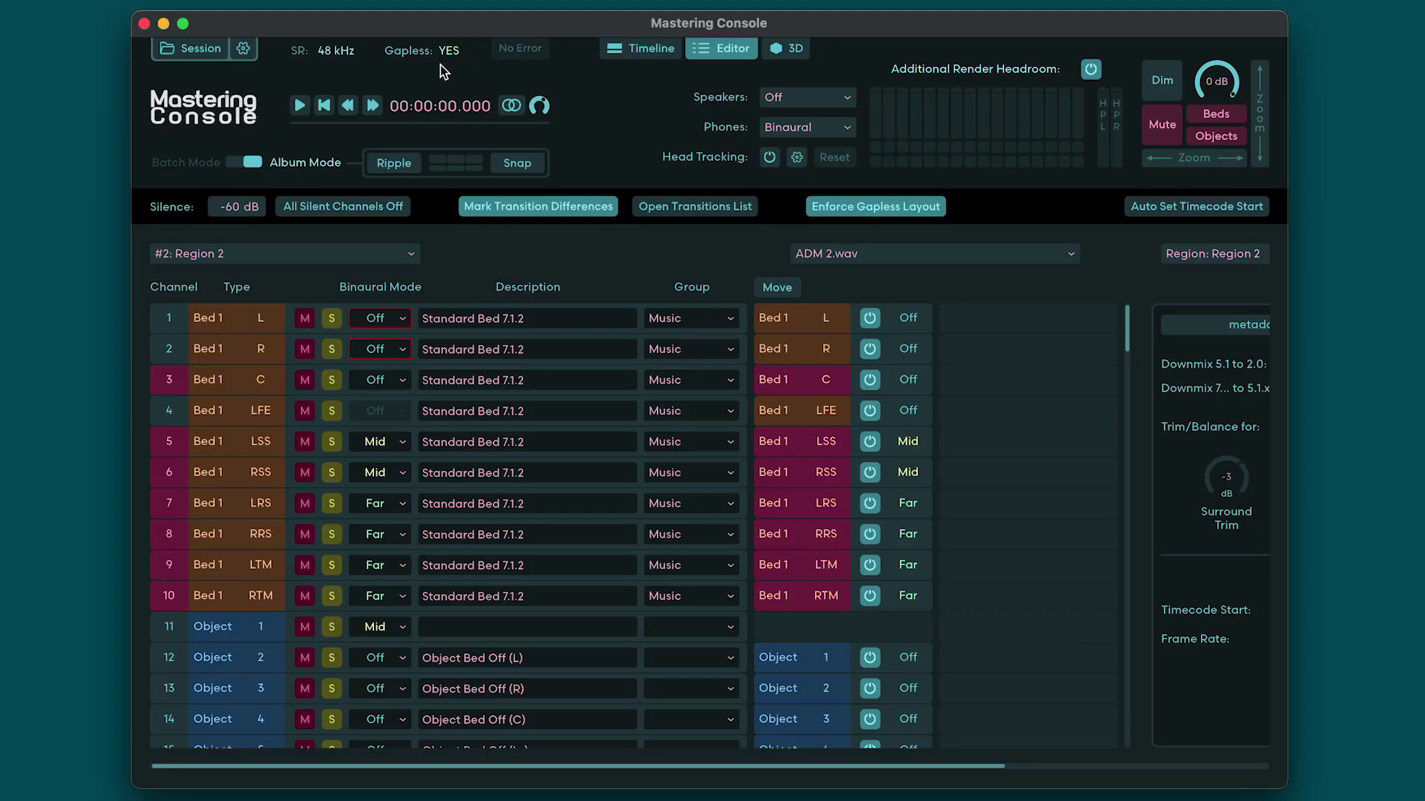
{"action": "key", "text": "Up"}
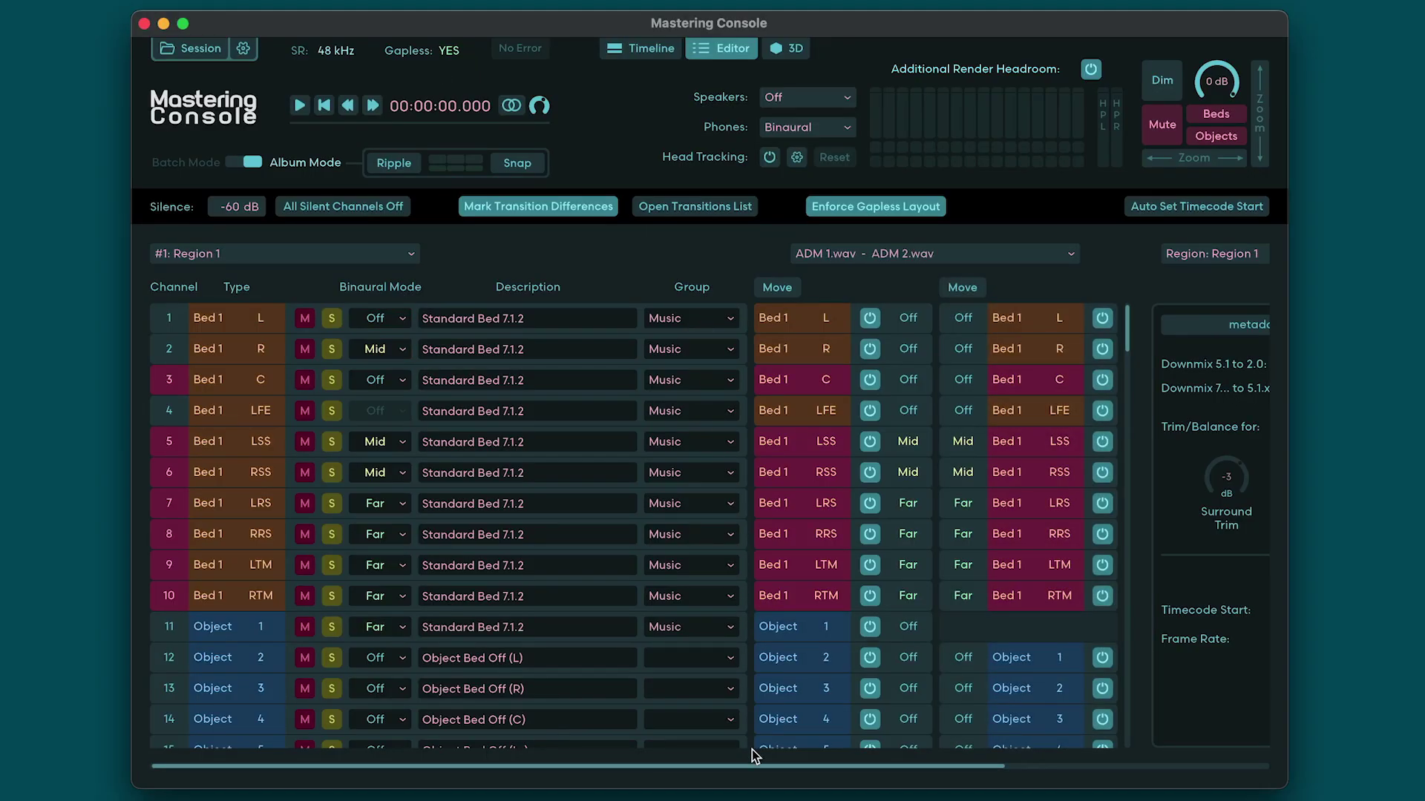
Scroll to the metadata panel and copy Region 1's metadata settings to all regions.
{"action": "left_click_drag", "start_coordinate": [758, 765], "coordinate": [1065, 779]}
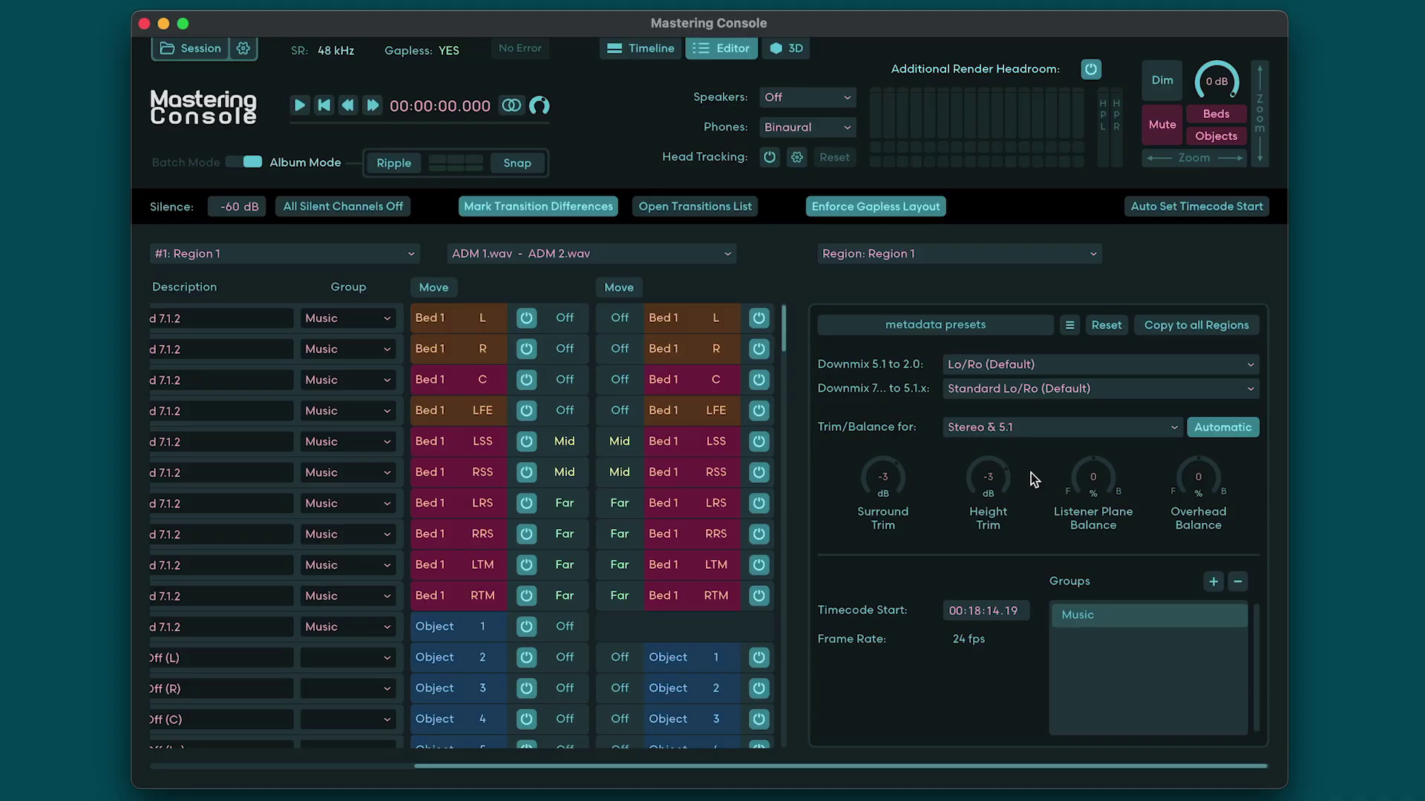
{"action": "left_click", "coordinate": [1069, 325]}
{"action": "left_click", "coordinate": [1069, 326]}
{"action": "left_click", "coordinate": [1222, 333]}
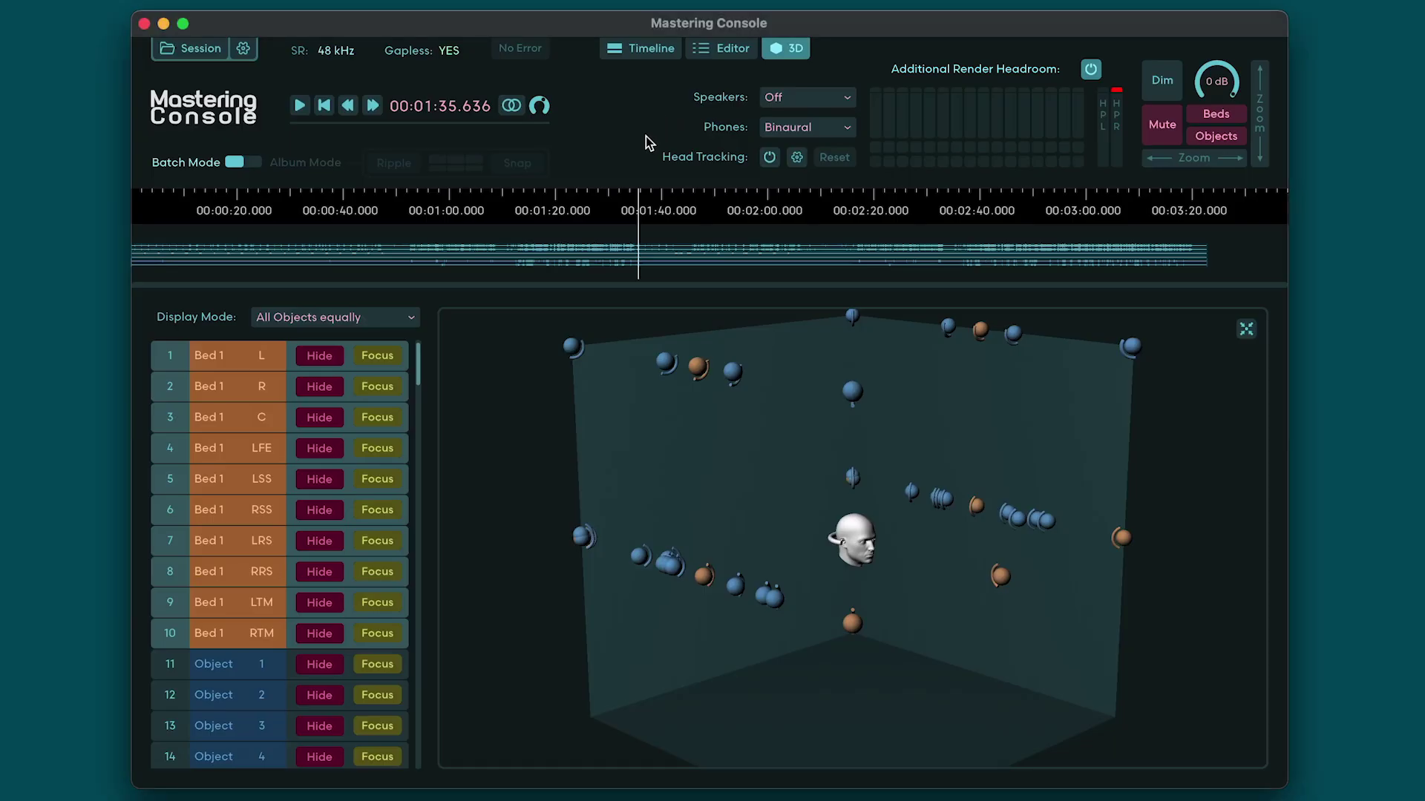
Play the album and watch objects in the 3D room, toggling Bed 1 L focus, orbiting, then resetting to front view.
{"action": "key", "text": "space"}
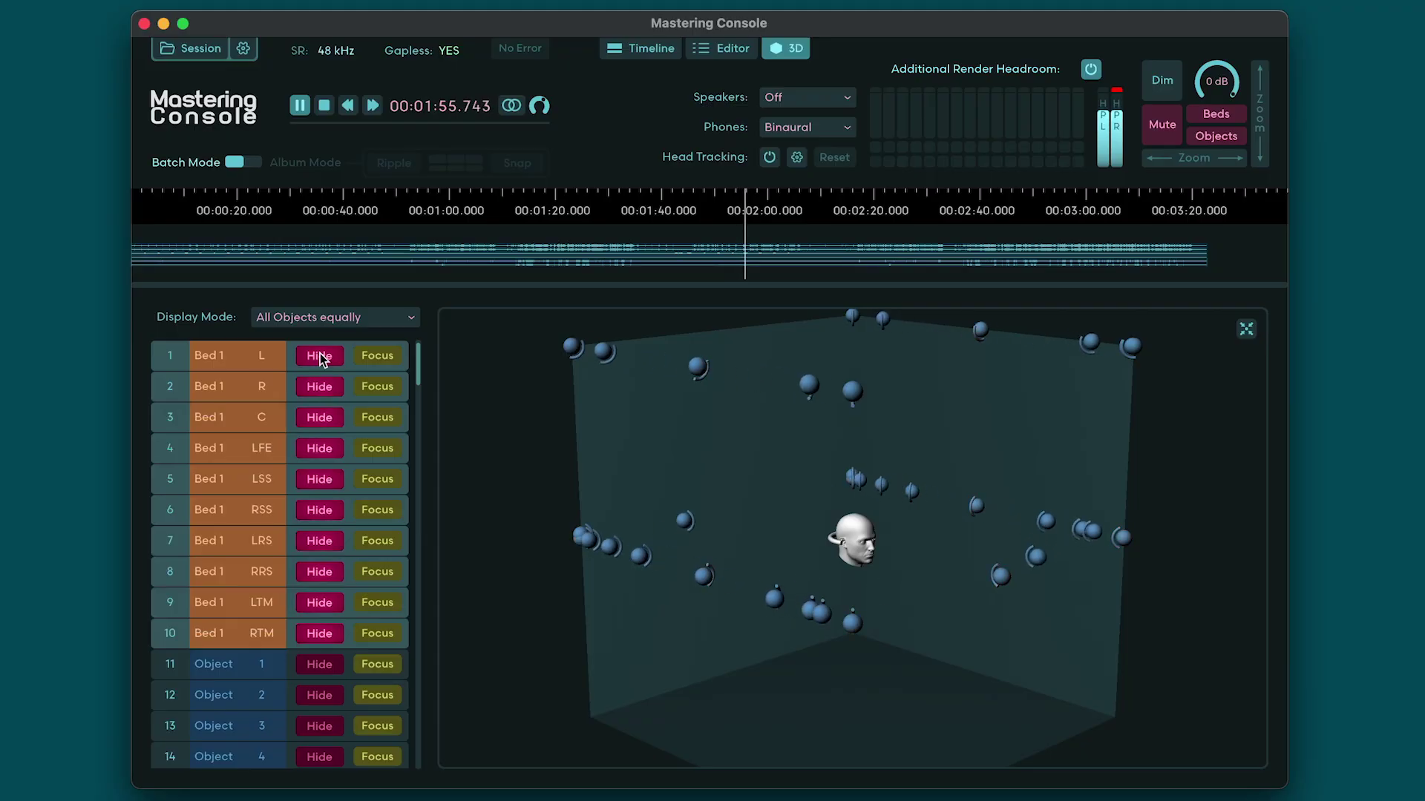
{"action": "left_click", "coordinate": [367, 356]}
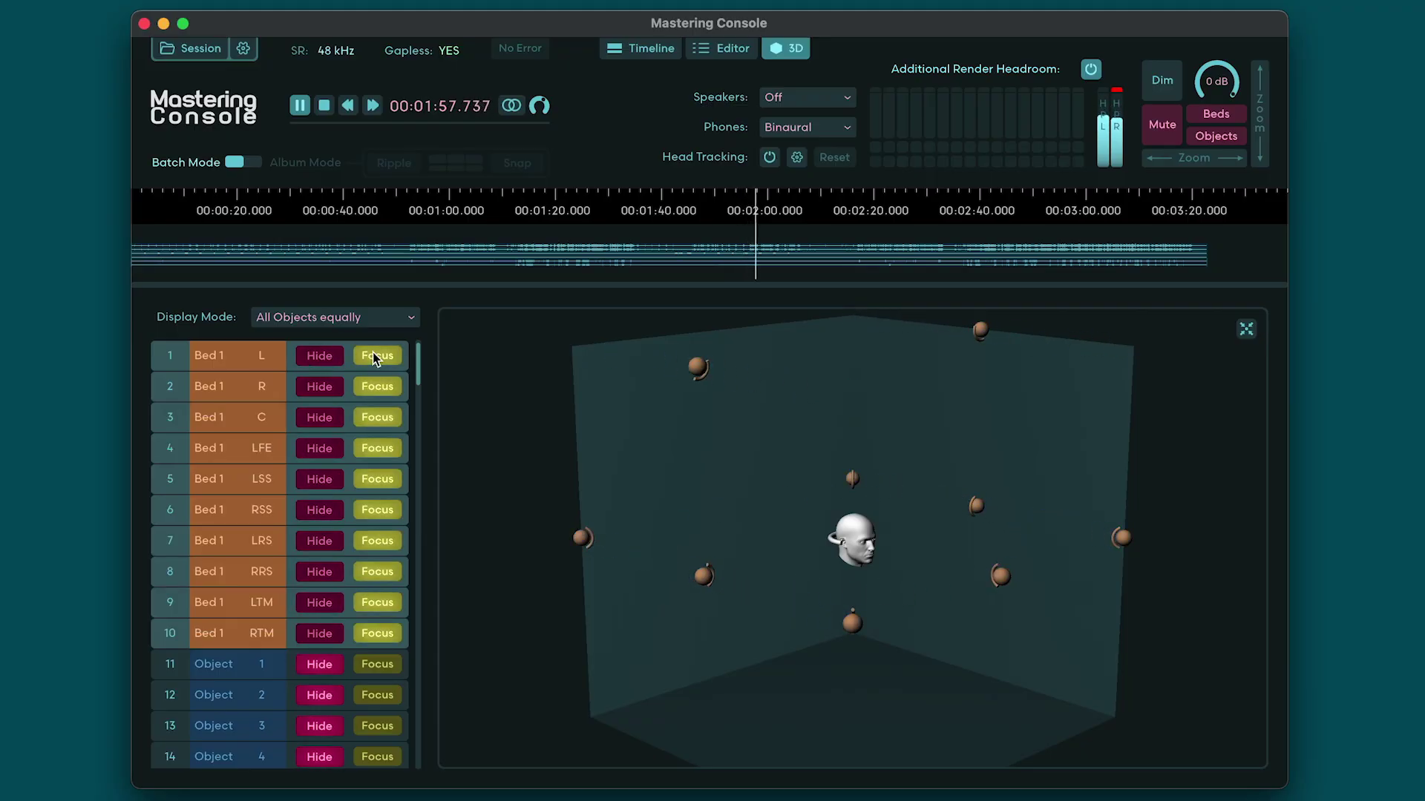
{"action": "left_click", "coordinate": [369, 356]}
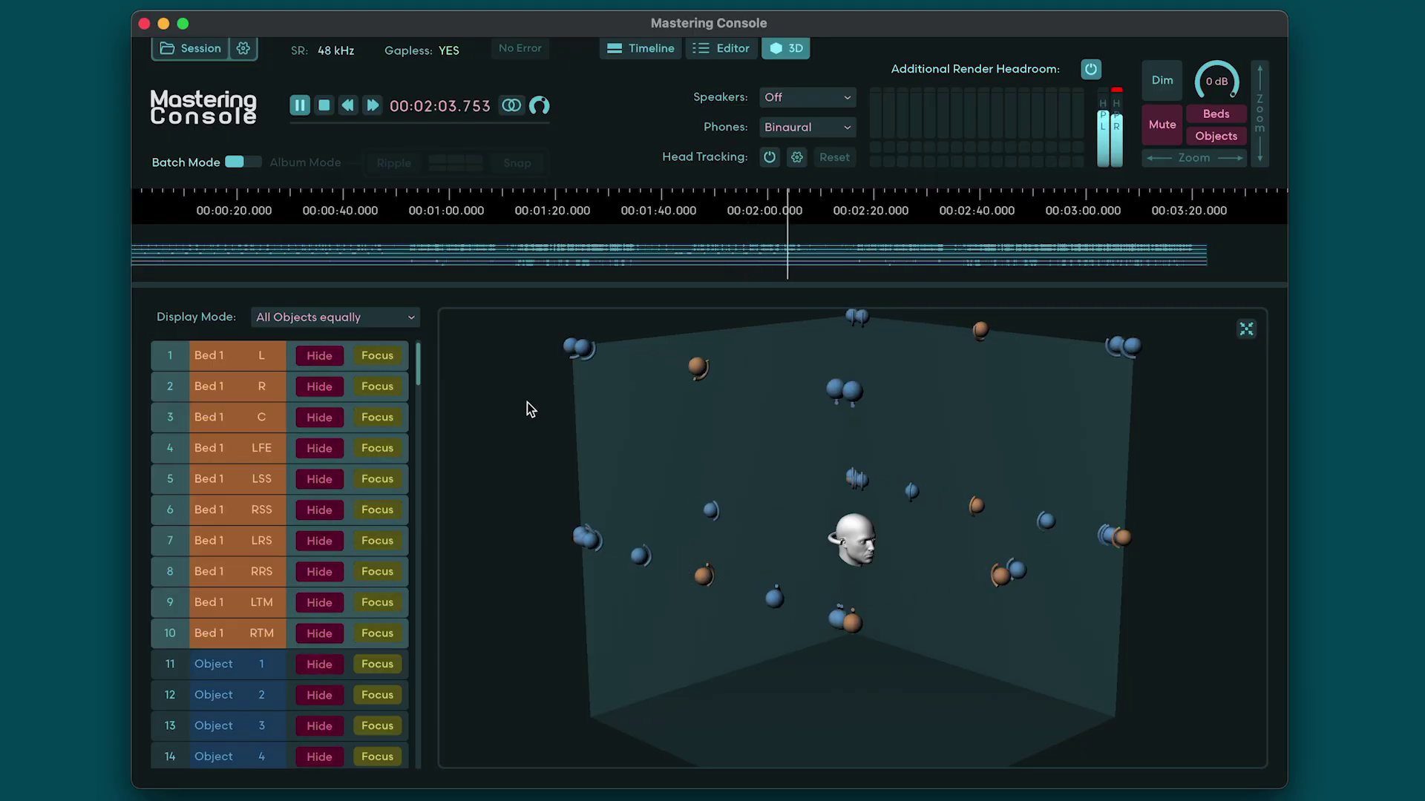
{"action": "left_click_drag", "start_coordinate": [642, 495], "coordinate": [846, 496]}
{"action": "double_click", "coordinate": [826, 522]}
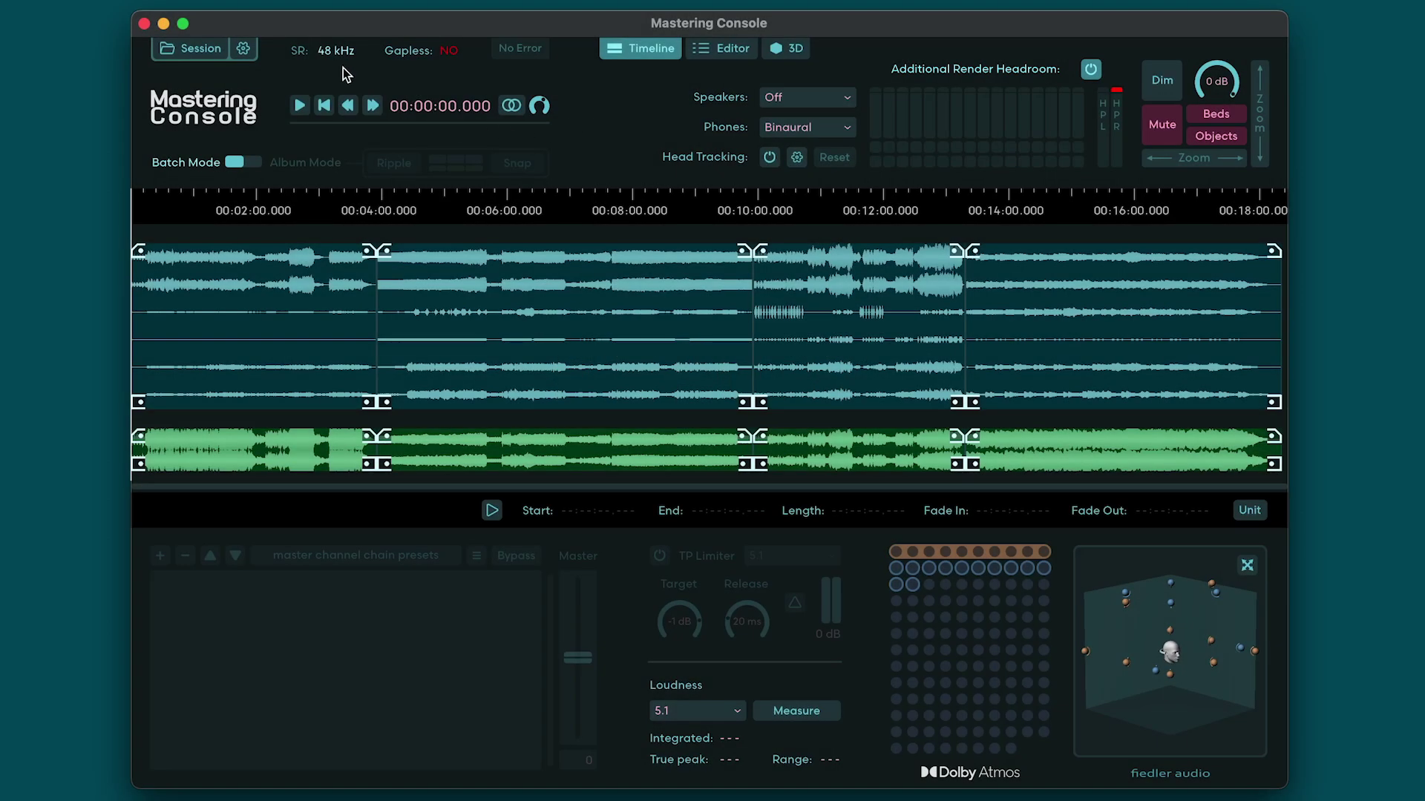
From Session > Export, mark multi formats (7.1.4, 7.1.2, 7.1, 5.1.2, 2.0, BIN, ST TRK) per ADM and single 2.0 D for all.
{"action": "left_click", "coordinate": [206, 56]}
{"action": "left_click", "coordinate": [215, 204]}
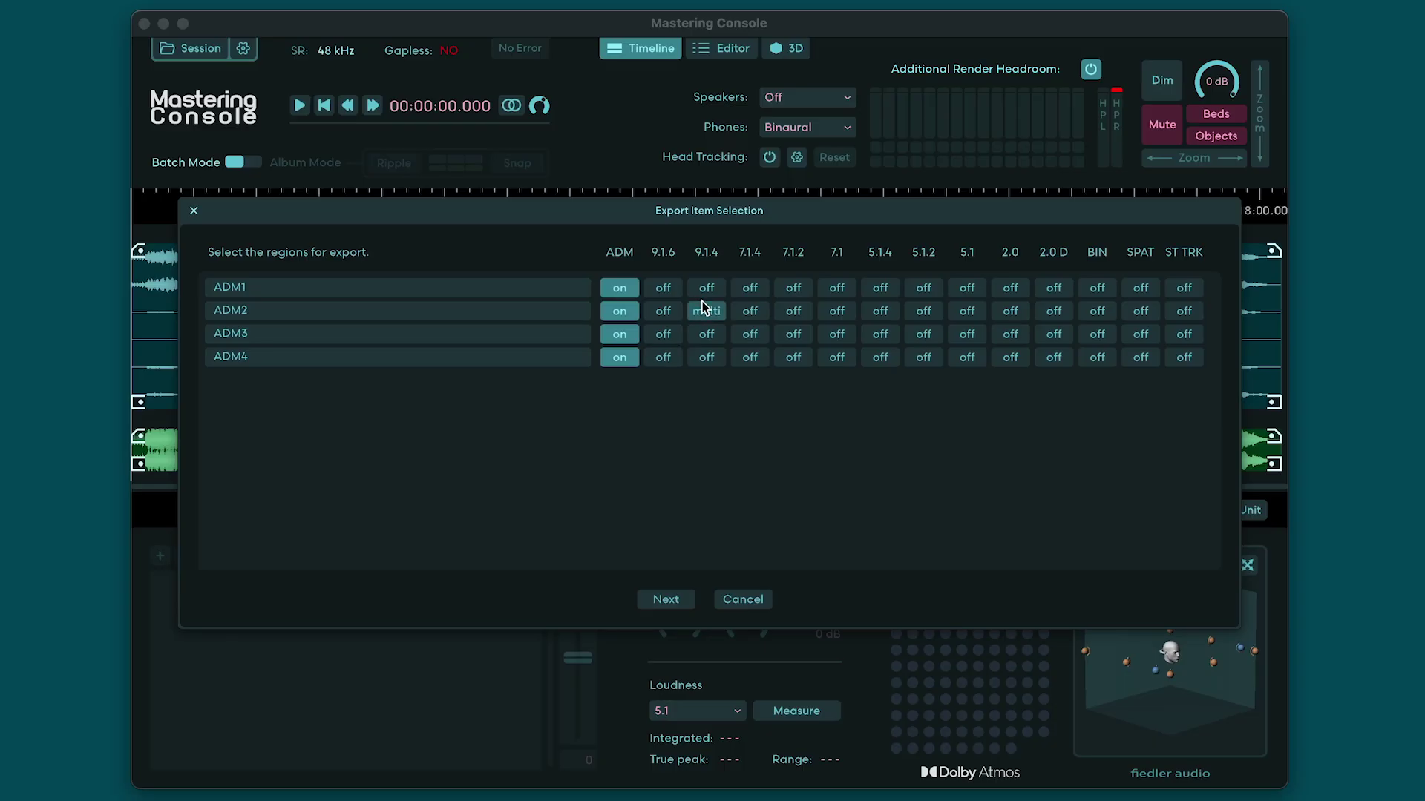
{"action": "left_click", "coordinate": [750, 335]}
{"action": "left_click", "coordinate": [795, 292]}
{"action": "left_click", "coordinate": [838, 312]}
{"action": "left_click", "coordinate": [920, 334]}
{"action": "left_click", "coordinate": [1002, 311]}
{"action": "left_click", "coordinate": [1090, 286]}
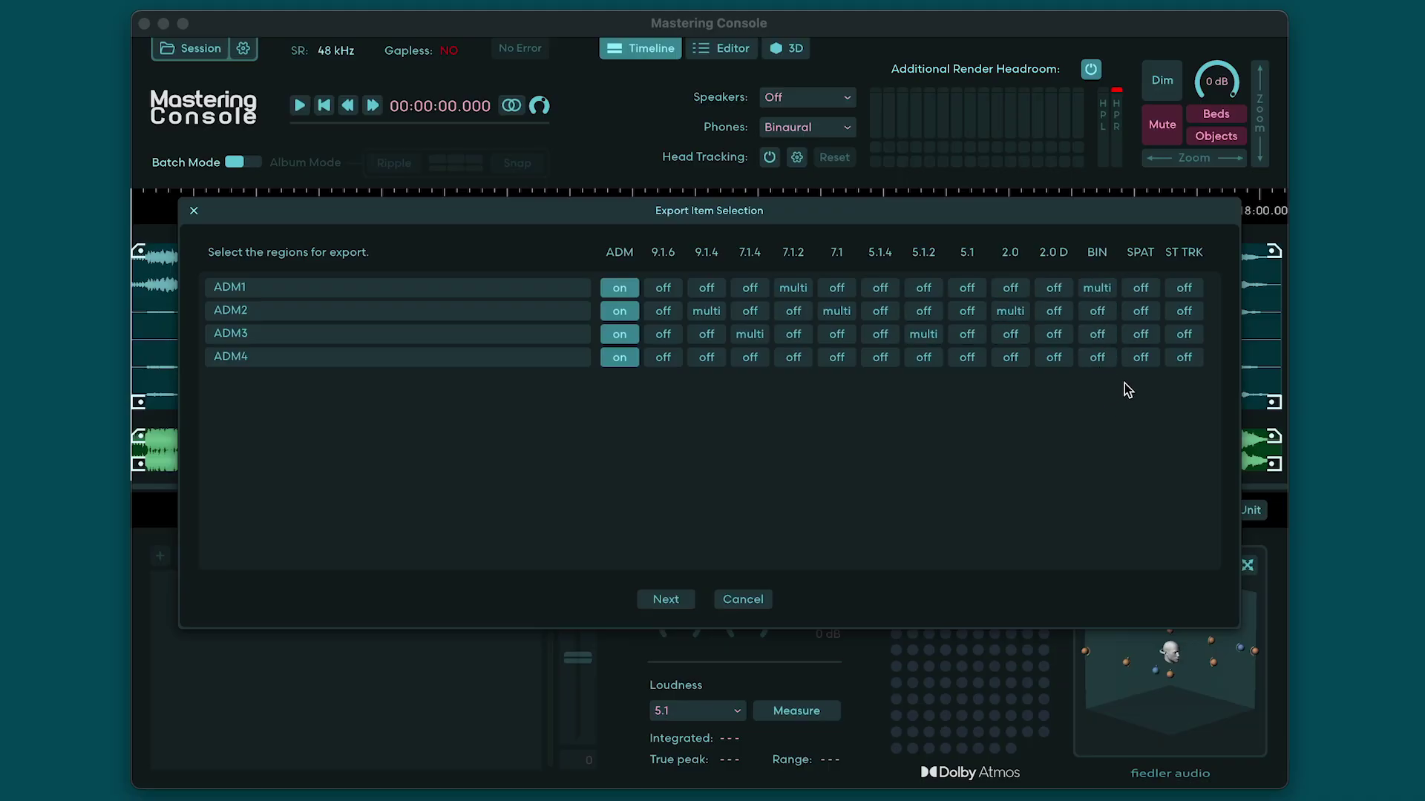
{"action": "left_click", "coordinate": [1179, 337]}
{"action": "left_click", "coordinate": [1059, 288]}
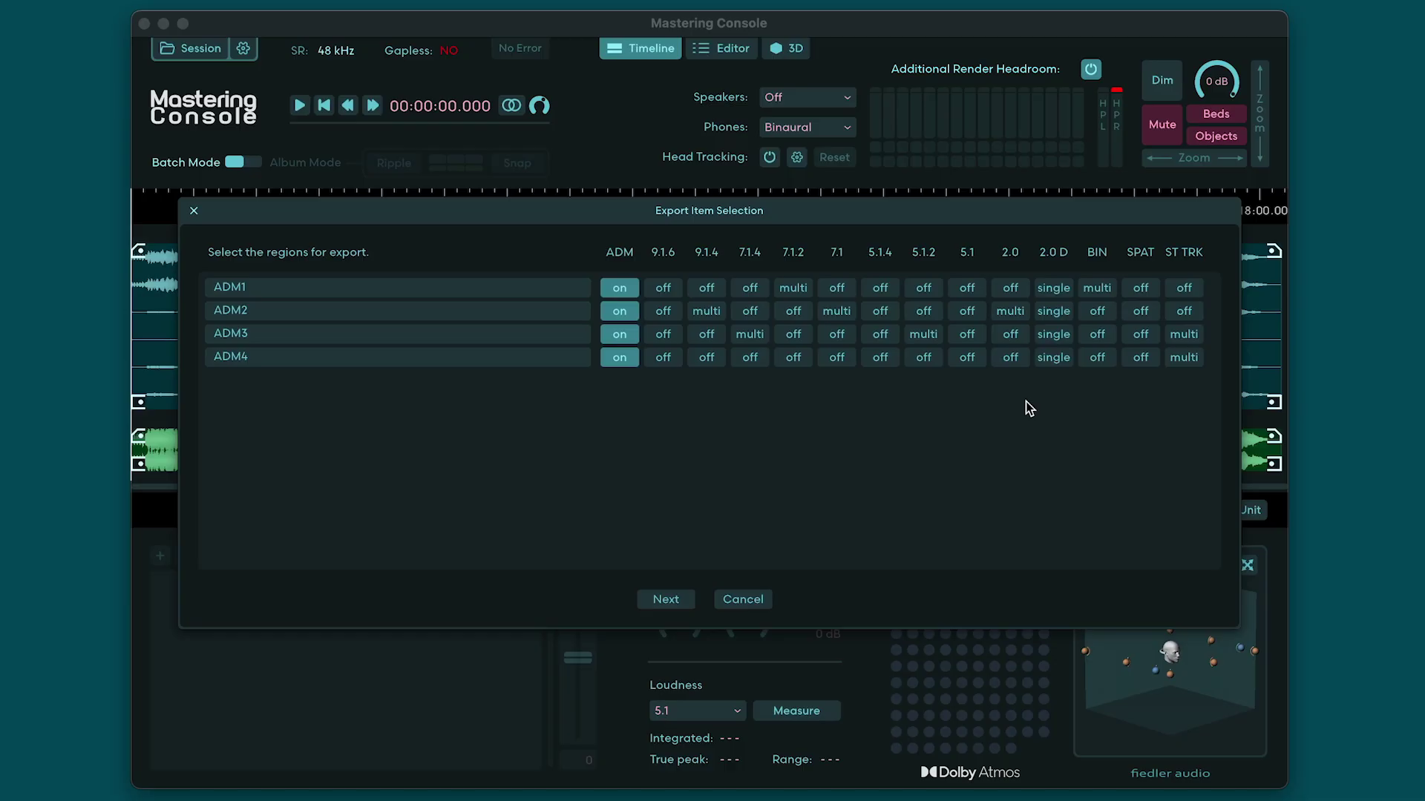
Export all selected region files into the export folder and close the progress report once every file shows SUCCESS.
{"action": "left_click", "coordinate": [656, 602]}
{"action": "left_click", "coordinate": [794, 83]}
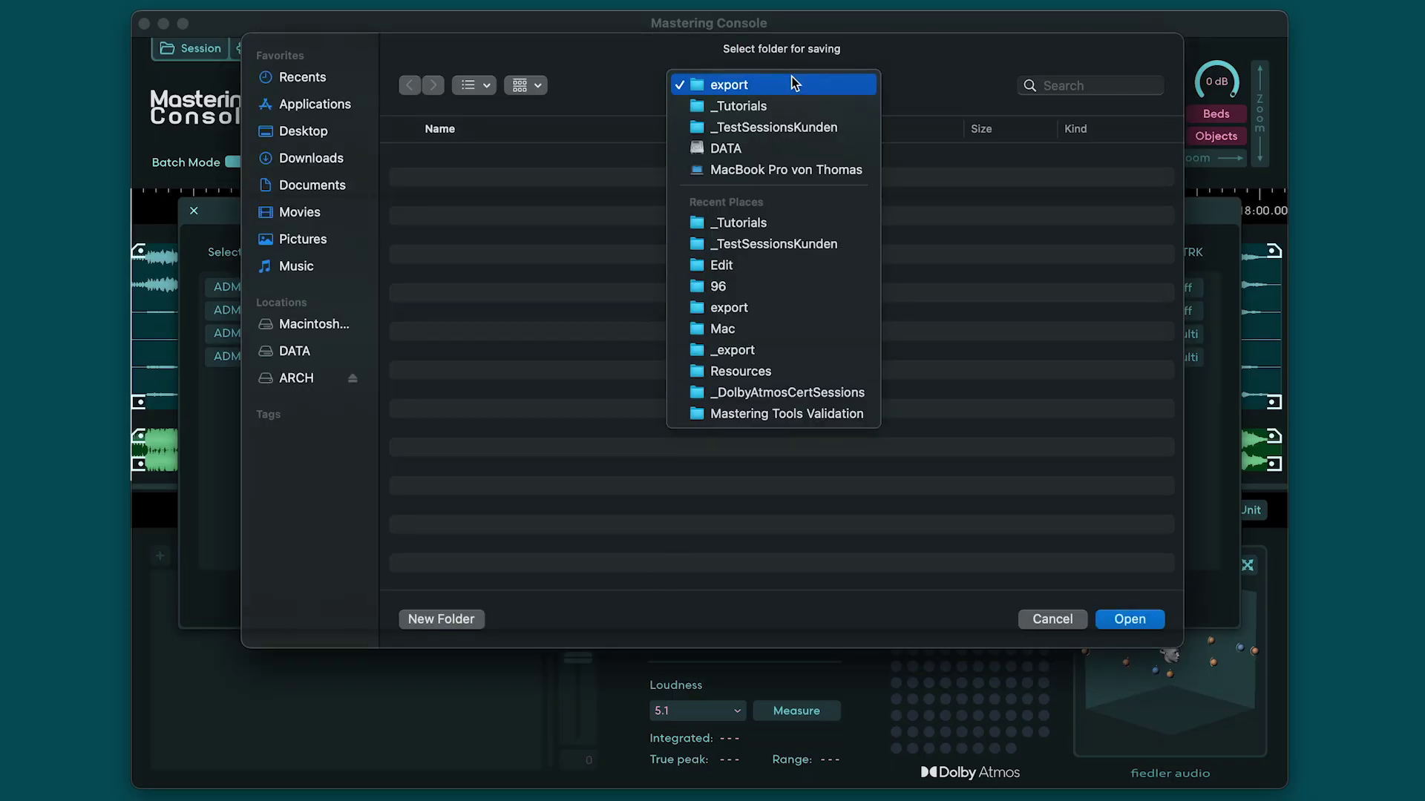
{"action": "left_click", "coordinate": [794, 84]}
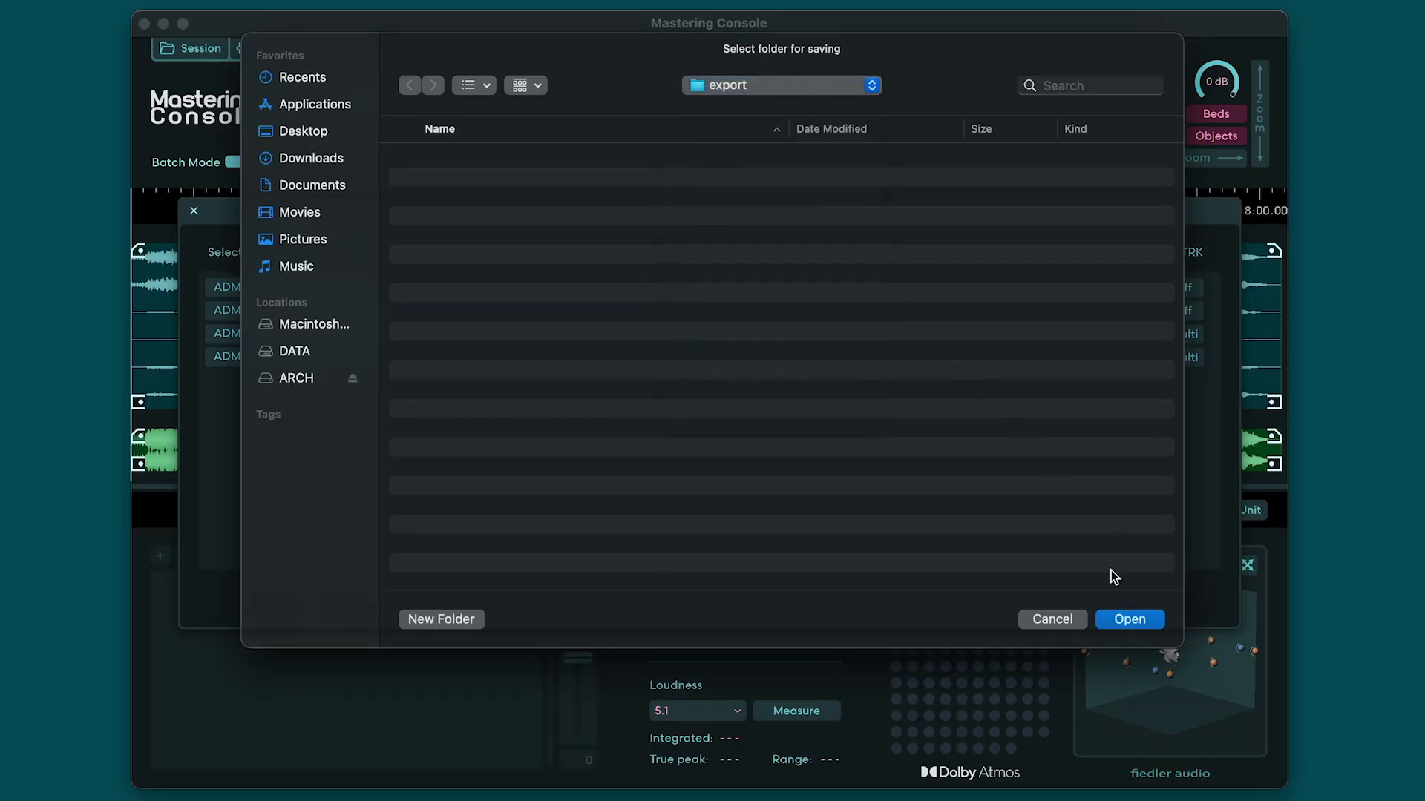
{"action": "left_click", "coordinate": [1109, 619]}
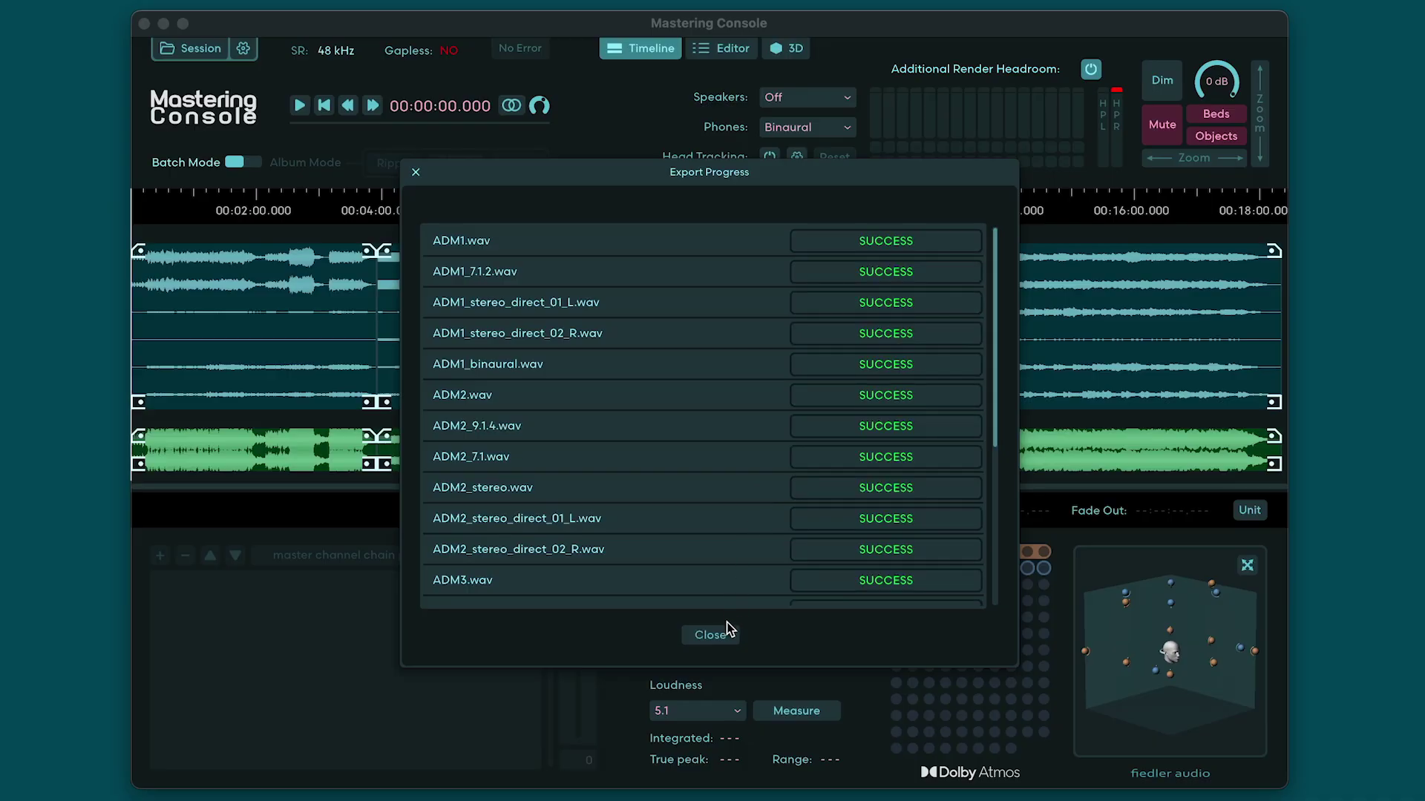
{"action": "left_click", "coordinate": [711, 636]}
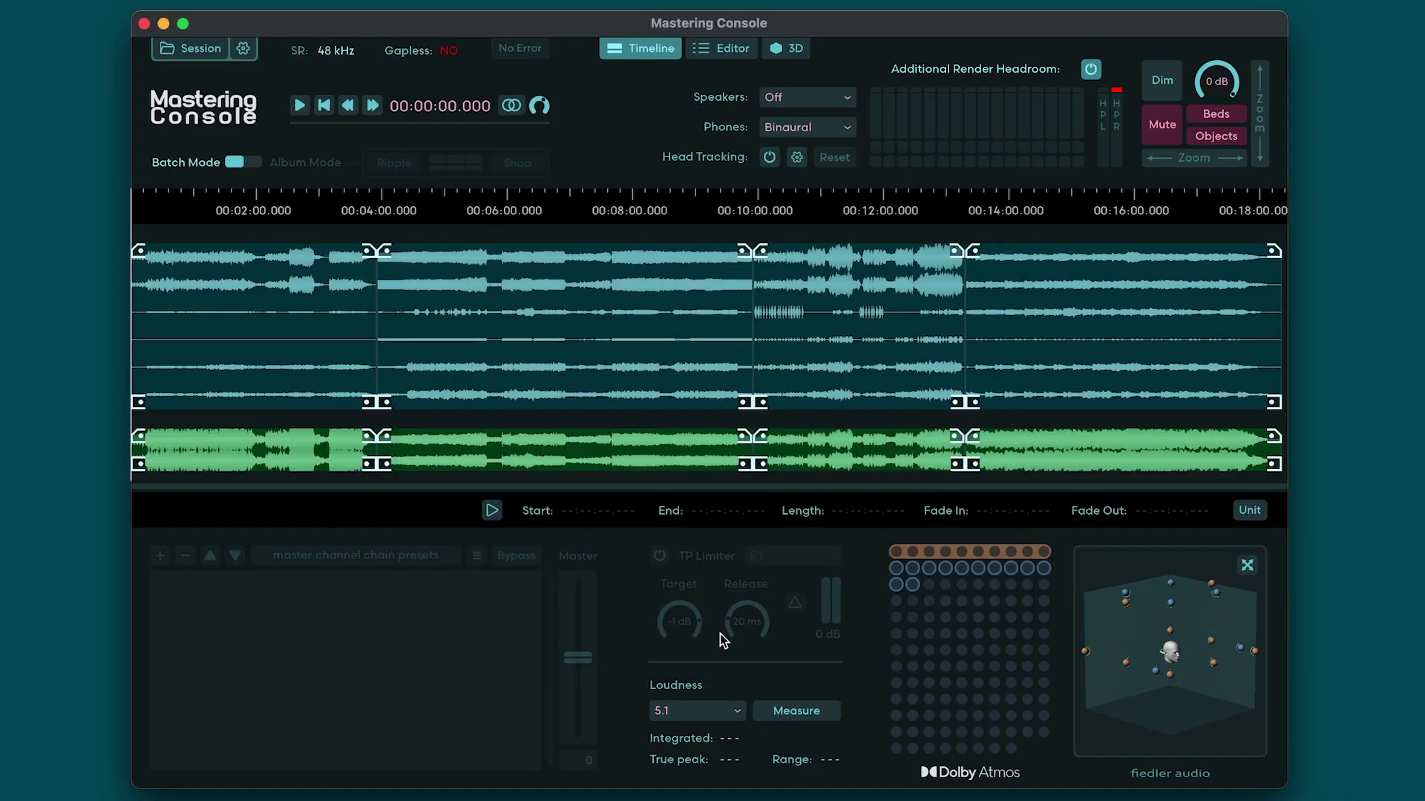